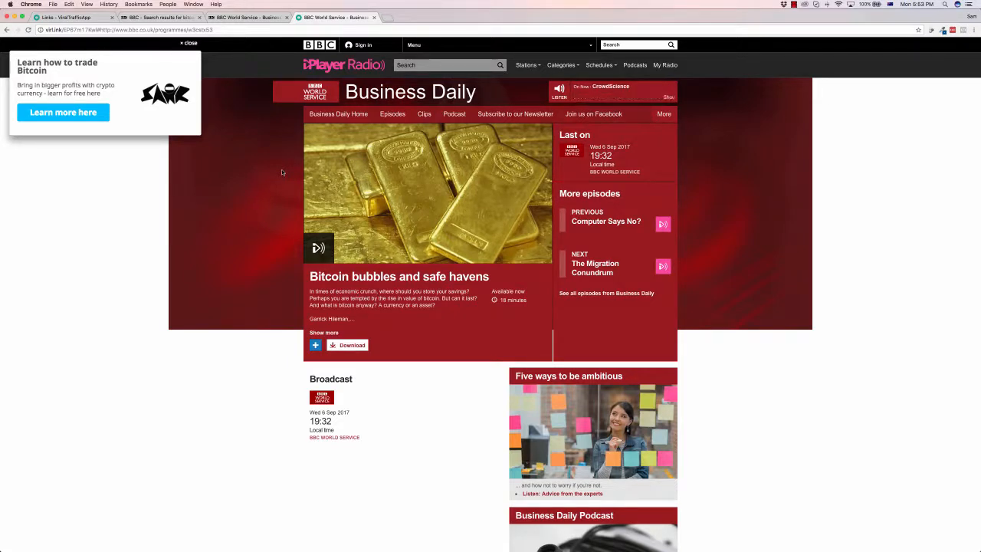
# Step: Return to the ViralTrafficApp links page, dismiss the link sharing dialog and view the dashboard
pyautogui.click(82, 20)
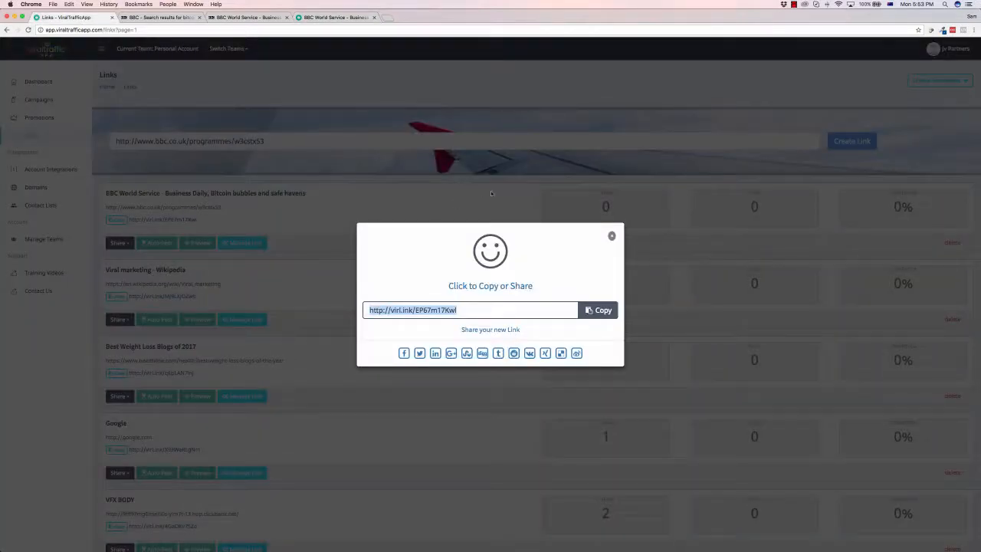
pyautogui.click(612, 235)
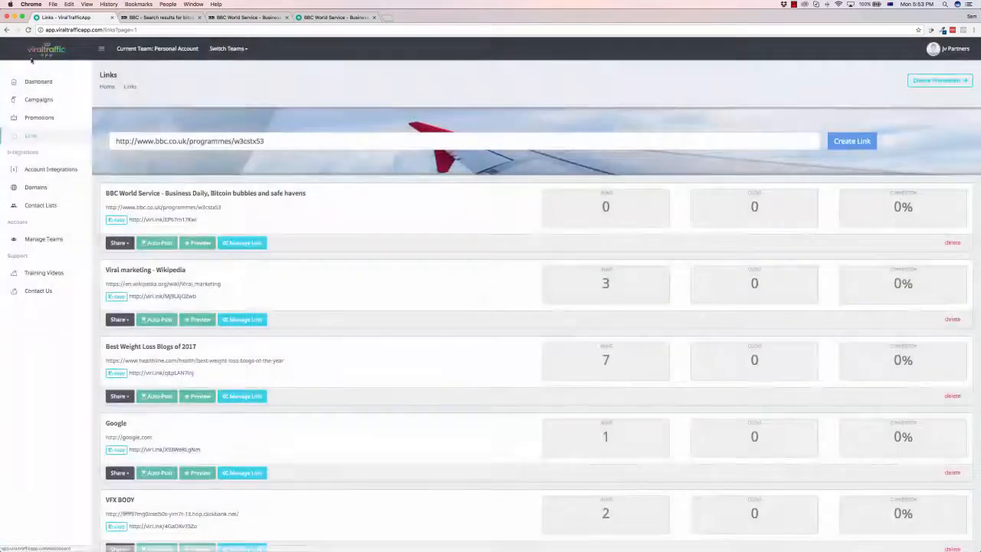
pyautogui.click(40, 82)
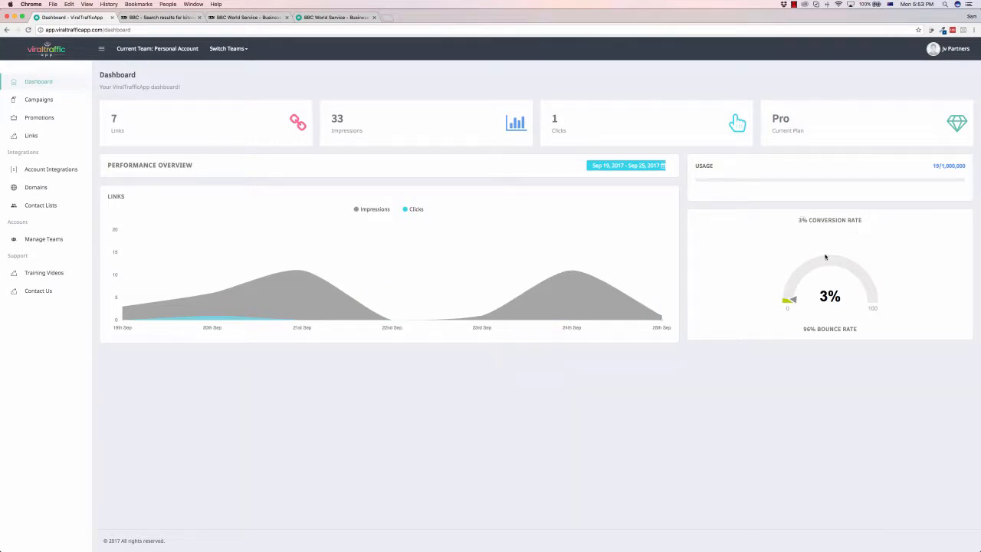
pyautogui.click(48, 100)
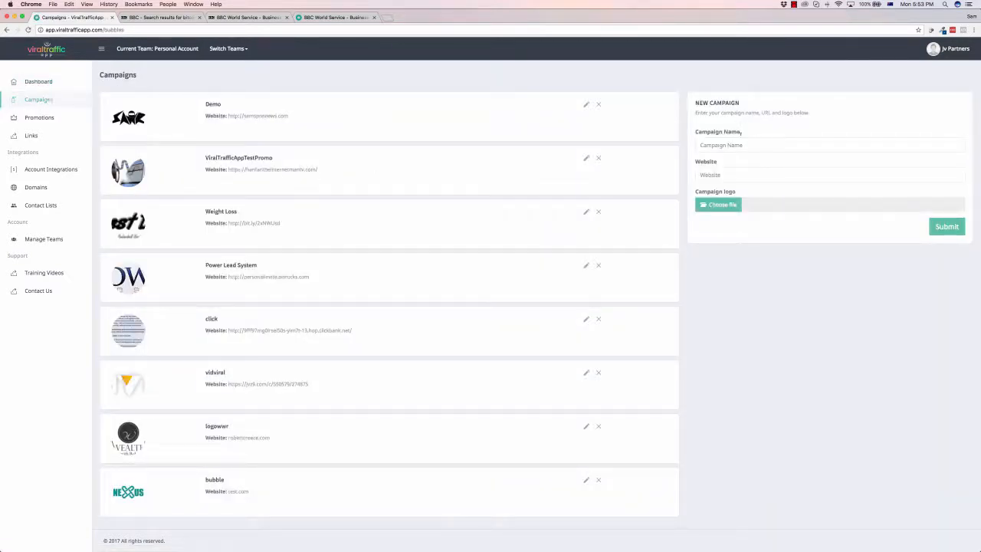
pyautogui.click(724, 145)
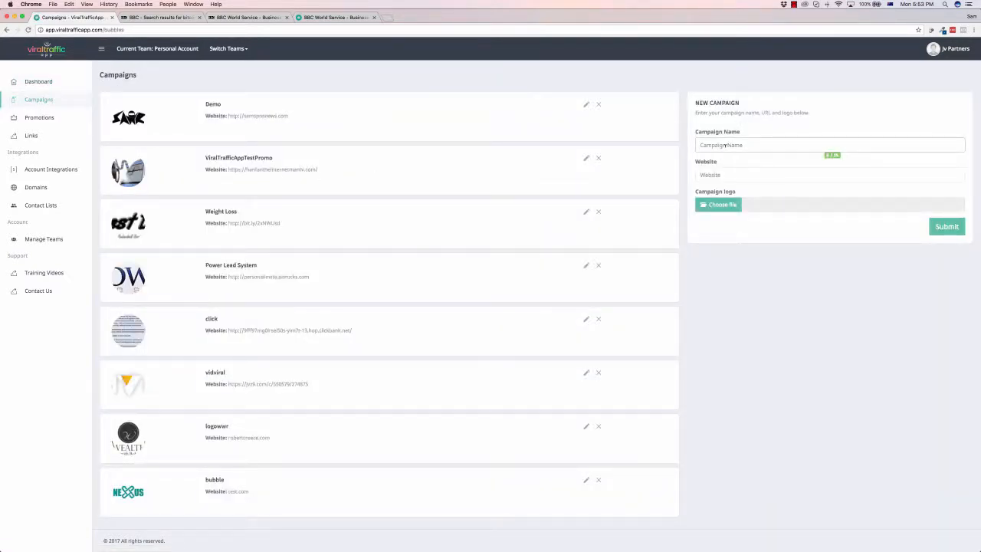
pyautogui.write('Demo Video')
pyautogui.press('Tab')
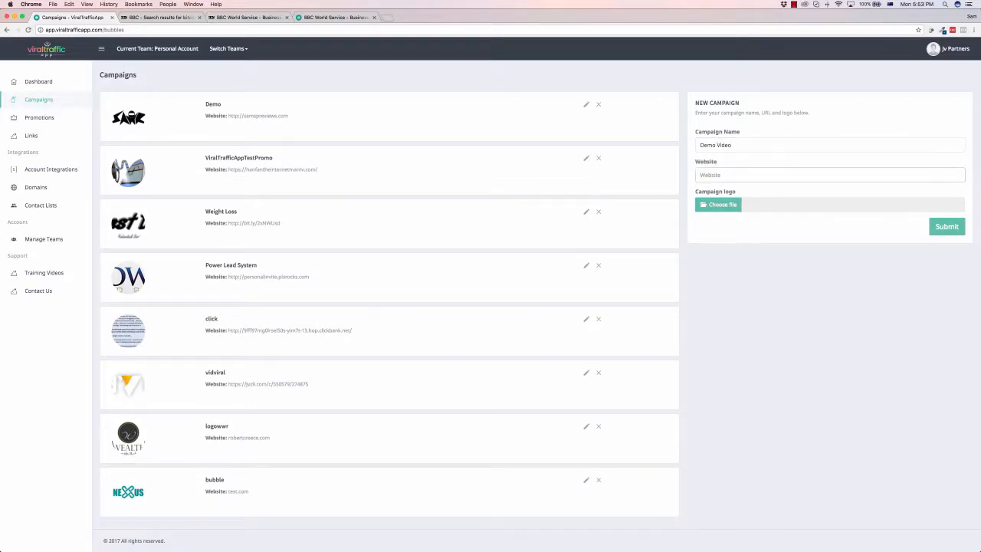
pyautogui.write('www.samspreviews.com/viraltrafficapp')
# Step: Attach Logo-Sam.png as the campaign logo and submit the new campaign
pyautogui.click(711, 210)
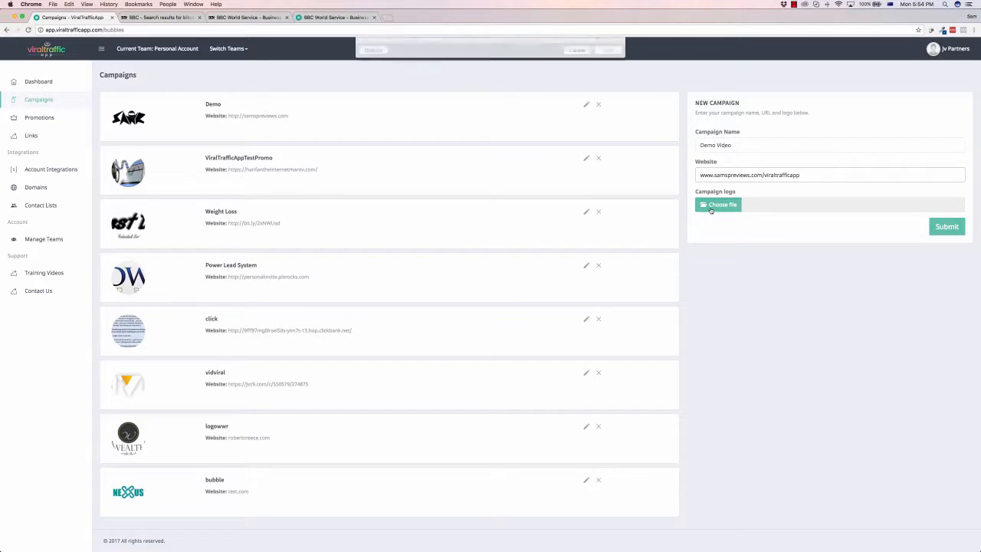
pyautogui.click(476, 72)
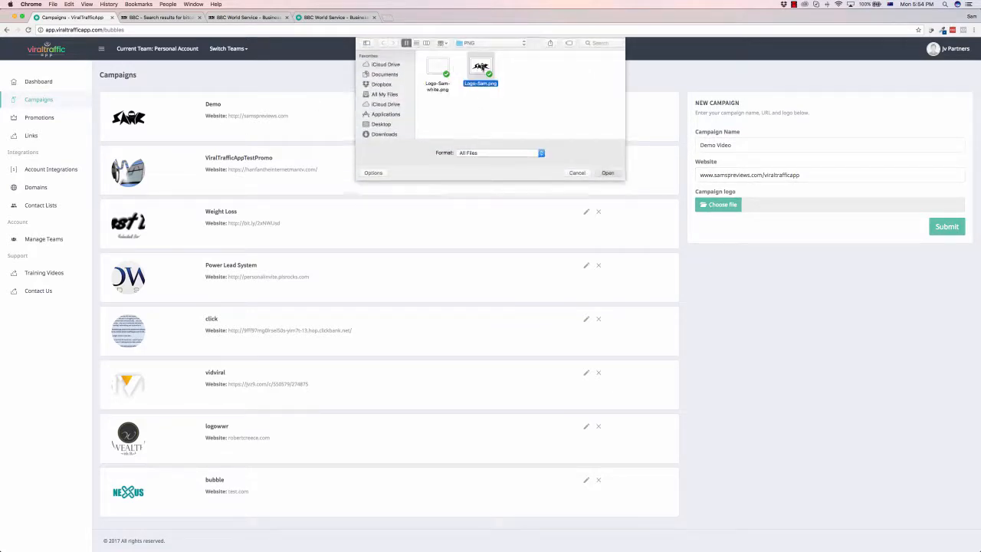
pyautogui.press('Return')
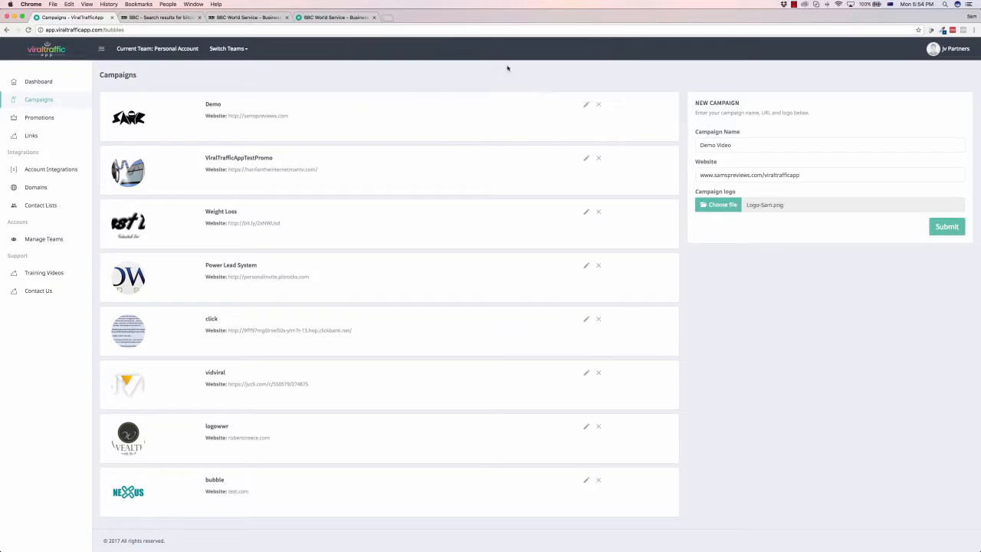
pyautogui.click(938, 226)
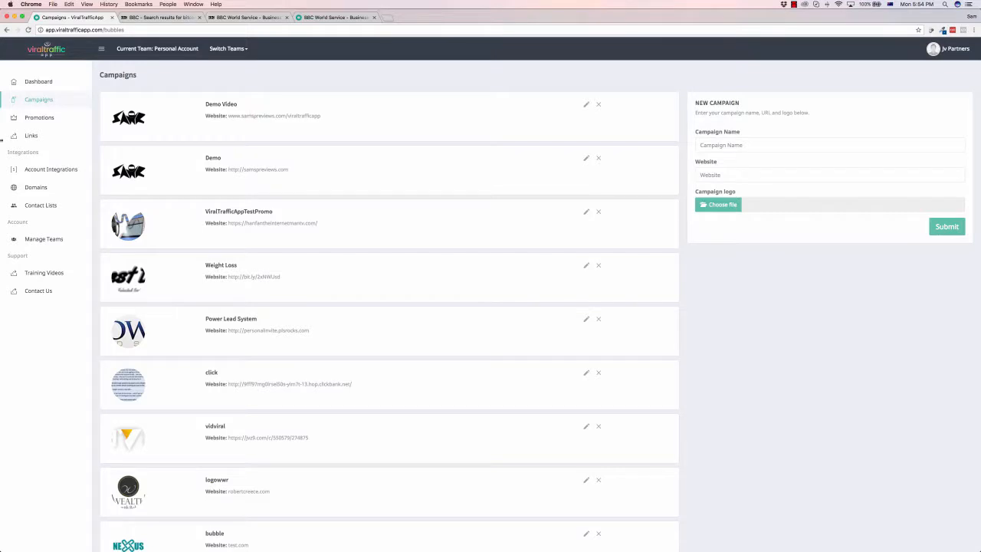
# Step: Start a new promotion, try the Link, Button, Form, Image and Shopify Product types, and settle on Form
pyautogui.click(31, 118)
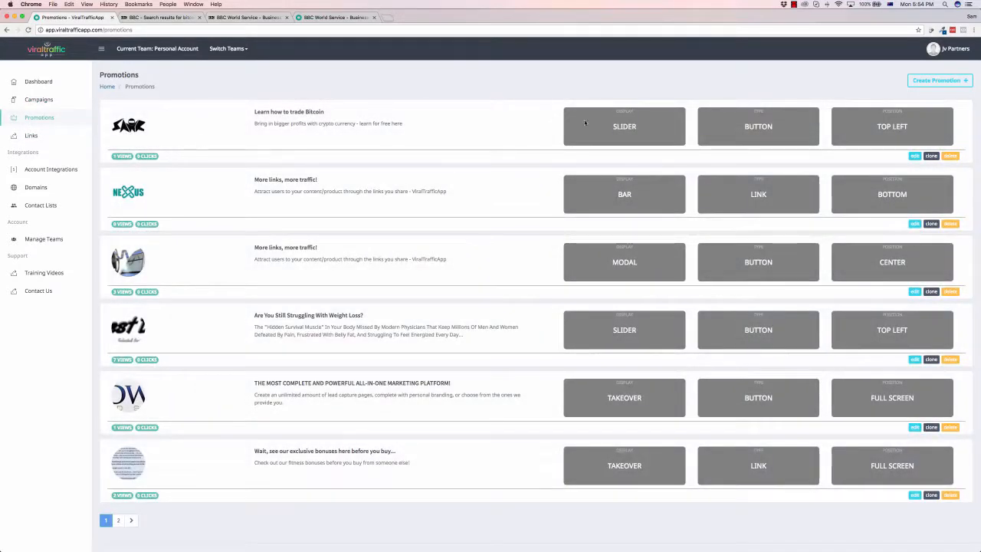
pyautogui.click(927, 78)
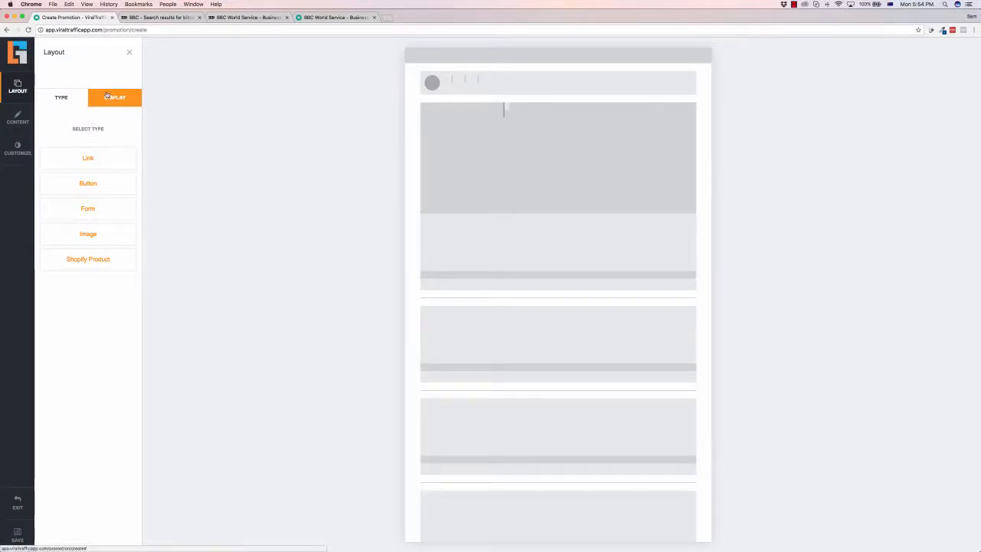
pyautogui.click(88, 159)
pyautogui.click(89, 187)
pyautogui.click(89, 211)
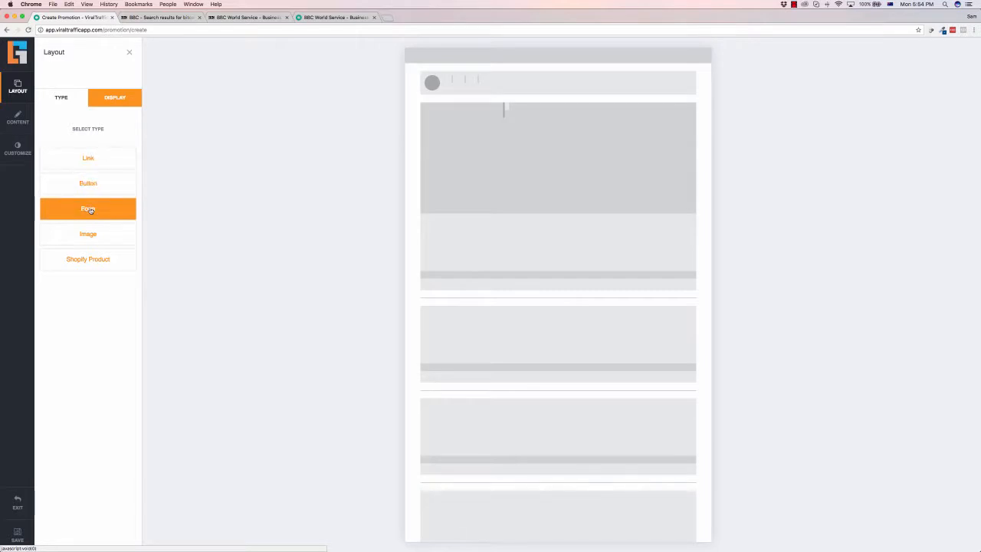
pyautogui.click(92, 235)
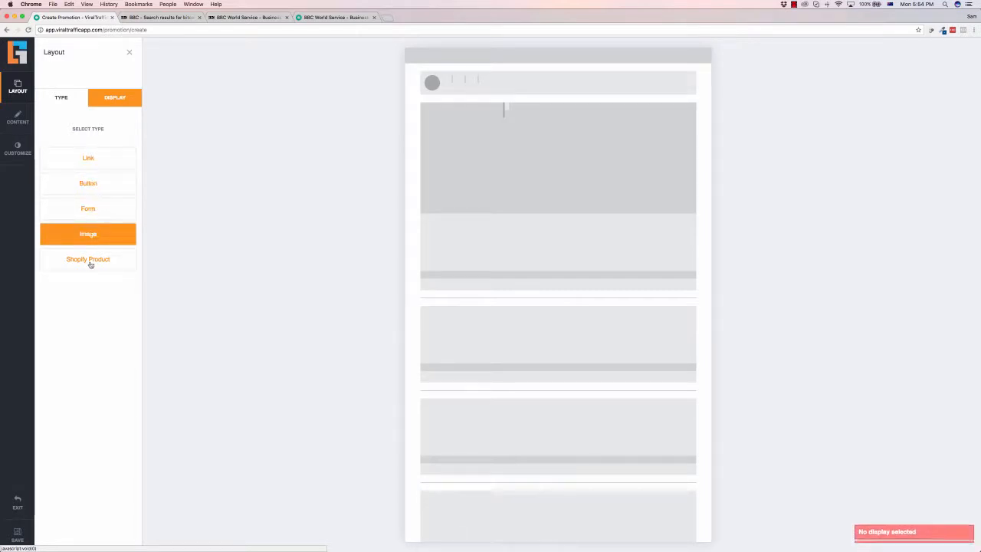
pyautogui.click(90, 261)
pyautogui.click(90, 164)
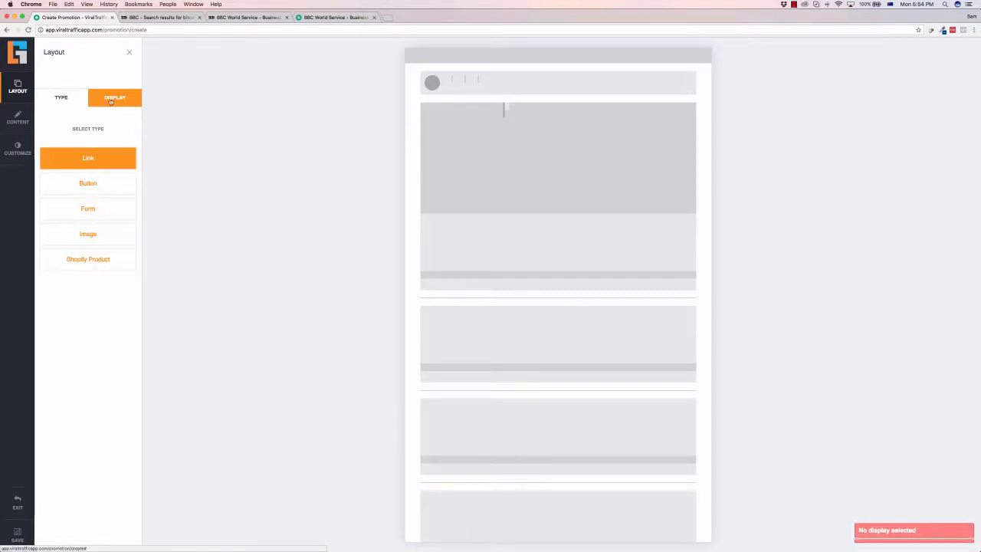
pyautogui.click(93, 212)
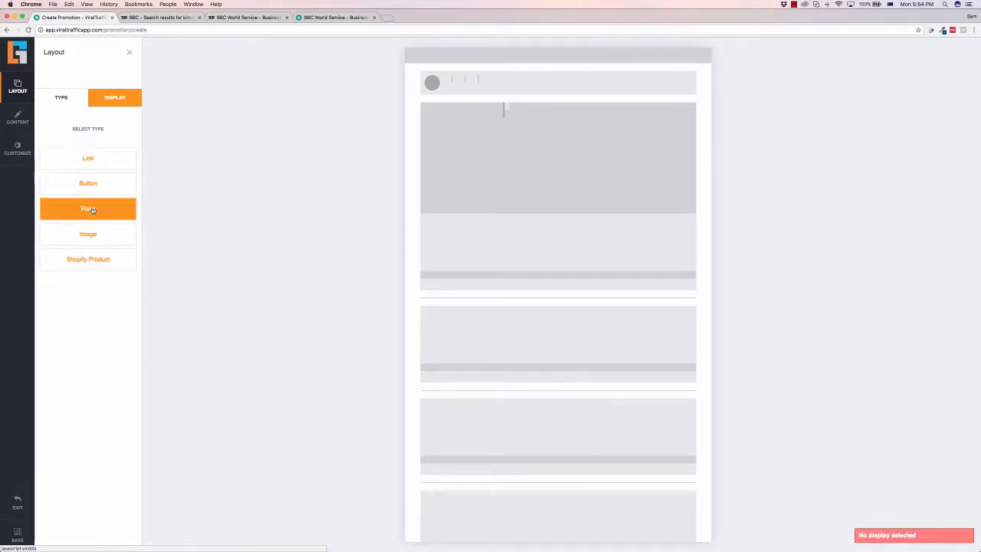
# Step: Preview the Bar, Slider, Modal and Take Over displays, and choose Slider in the Top Left position for the promotion
pyautogui.click(114, 98)
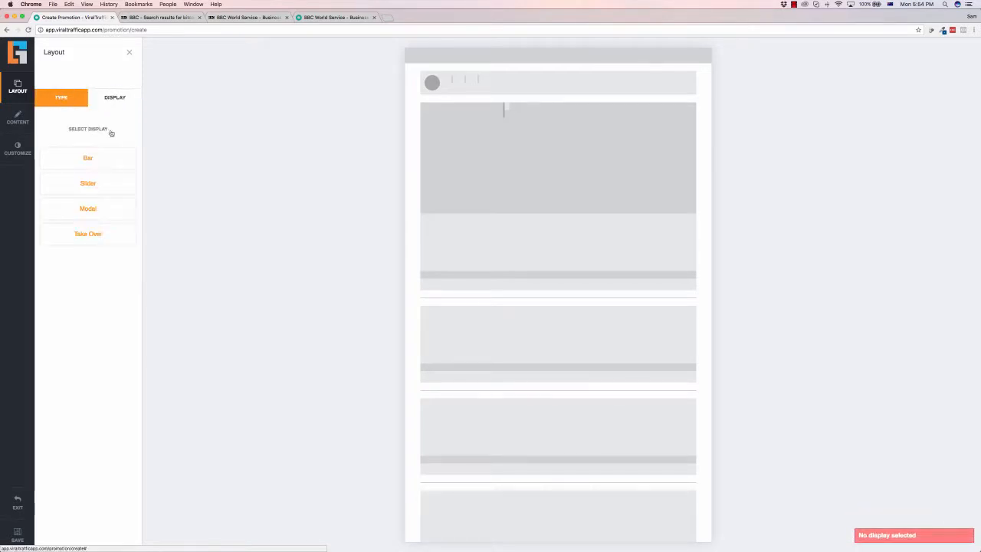
pyautogui.click(88, 160)
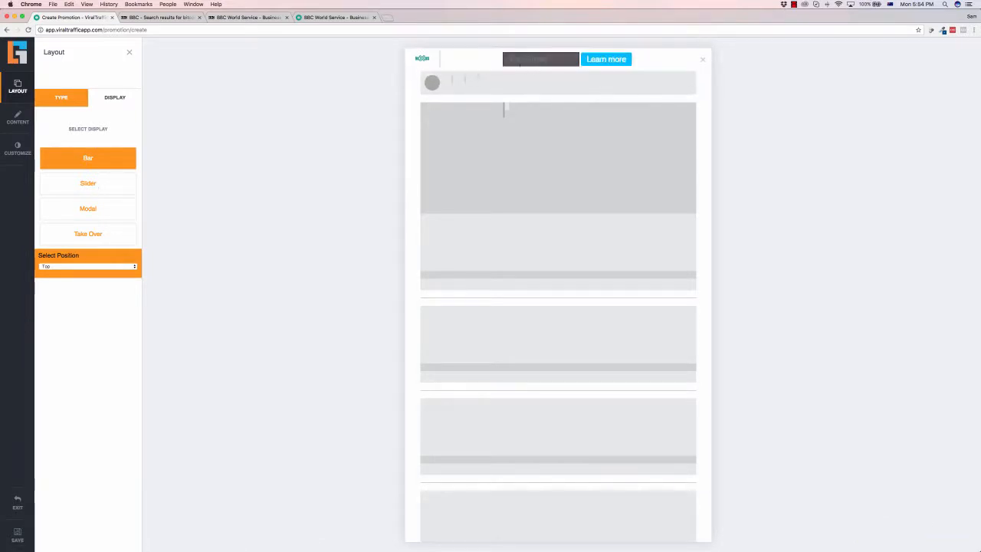
pyautogui.click(104, 186)
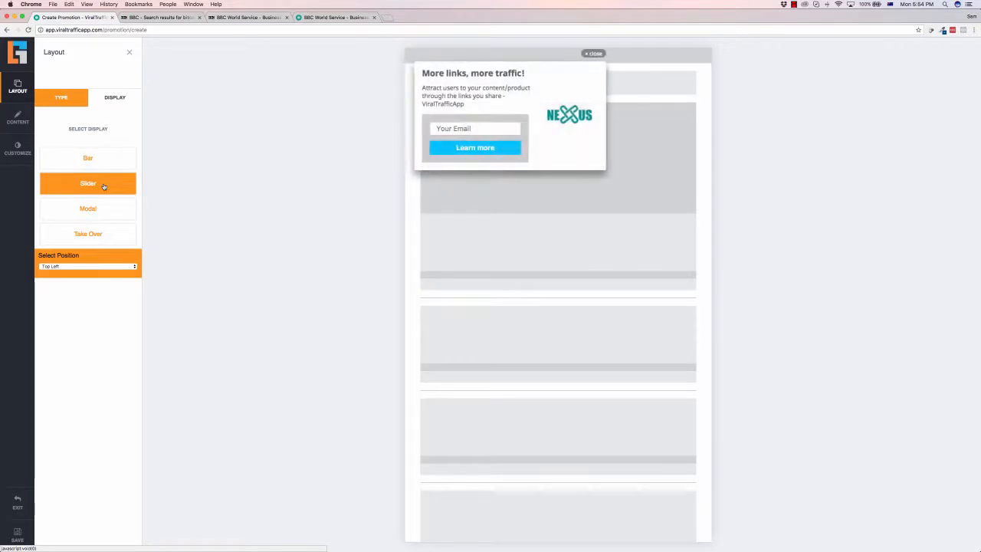
pyautogui.click(90, 213)
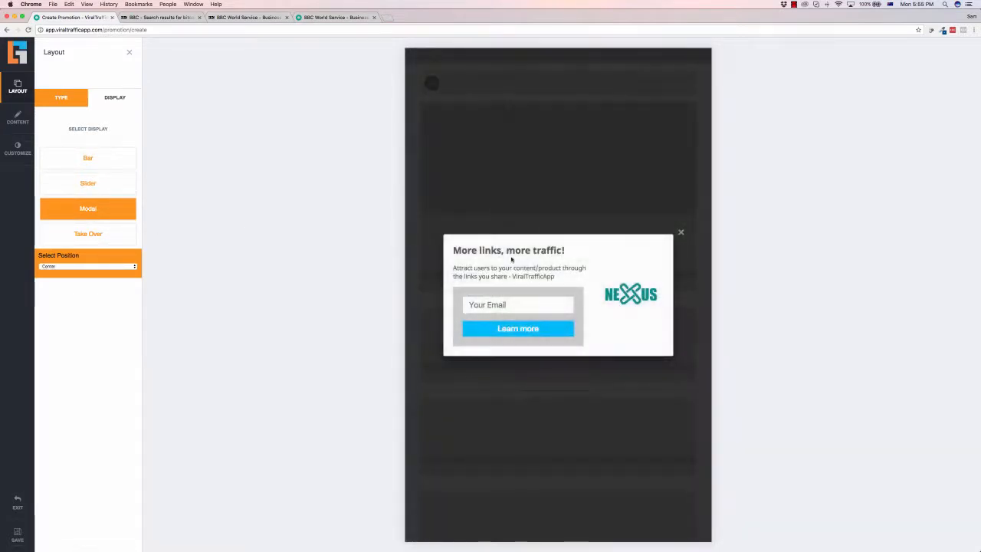
pyautogui.click(107, 236)
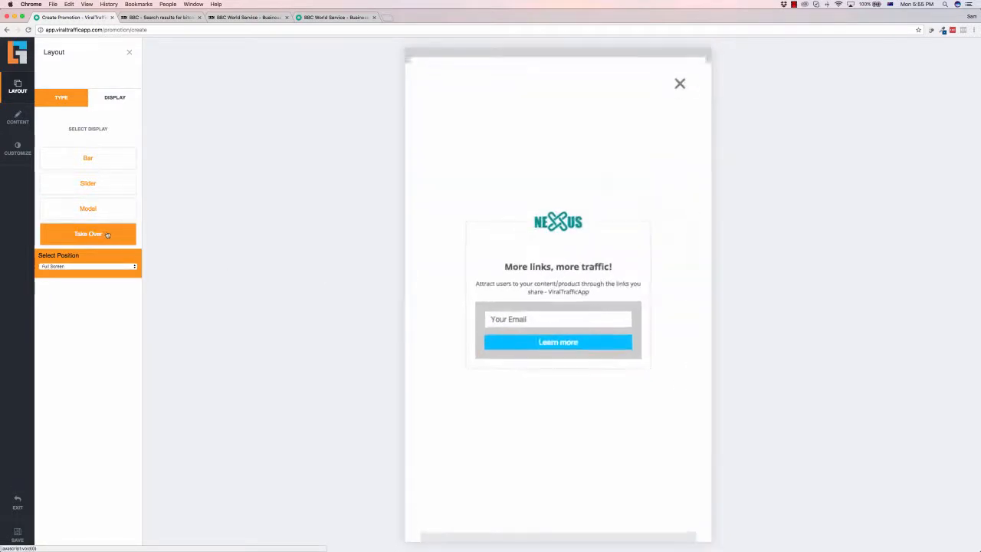
pyautogui.click(102, 186)
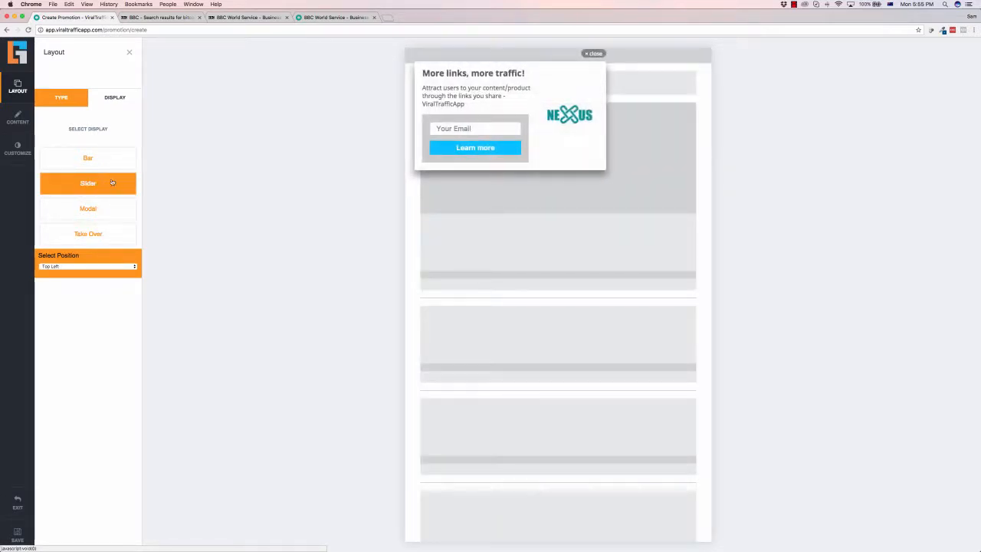
pyautogui.click(93, 267)
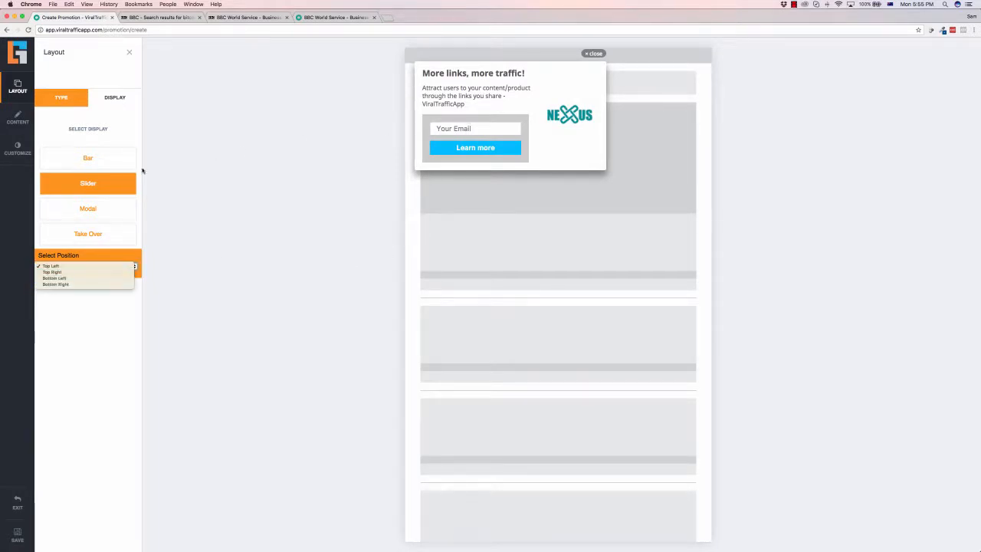
pyautogui.click(64, 100)
# Step: Assign the Demo Video campaign to the form promotion
pyautogui.click(63, 103)
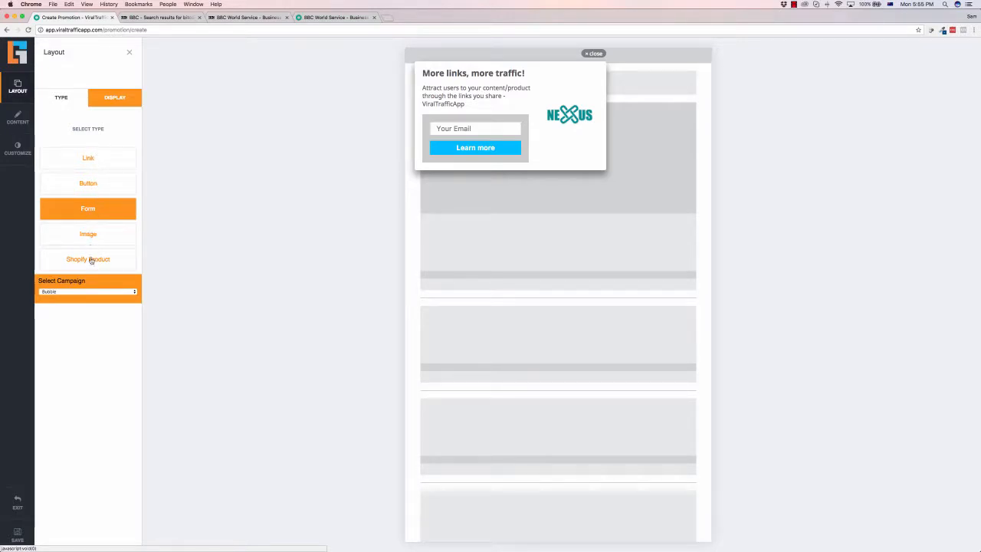
pyautogui.click(83, 291)
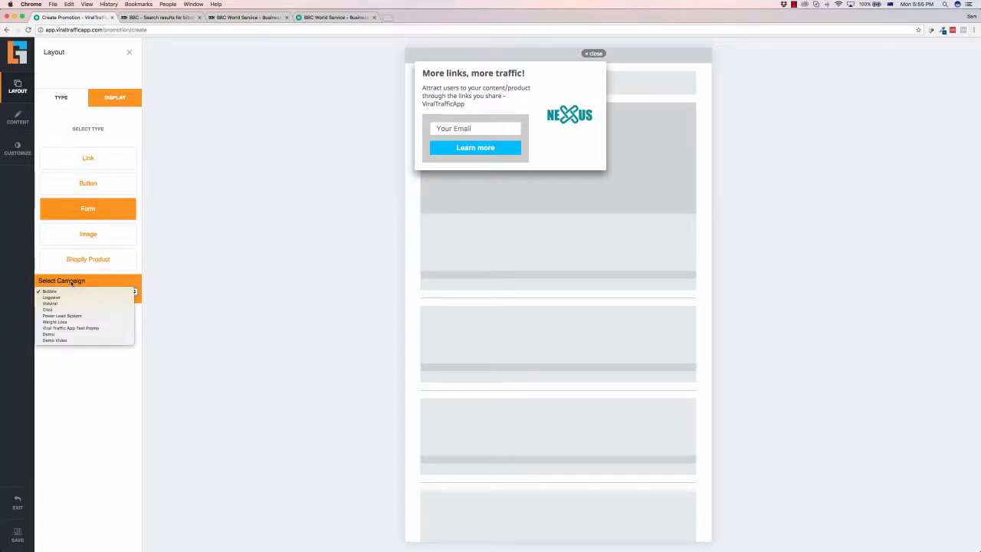
pyautogui.click(71, 282)
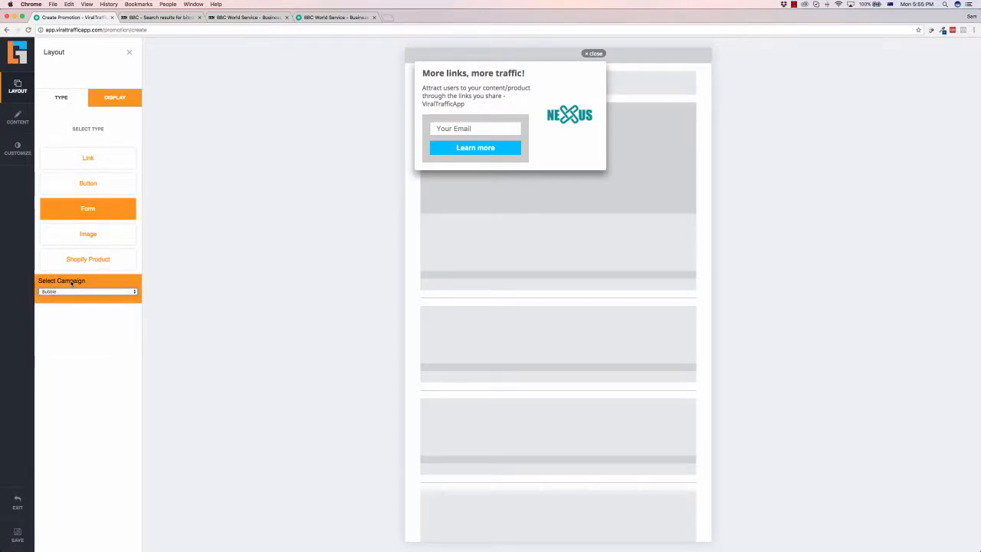
pyautogui.click(76, 294)
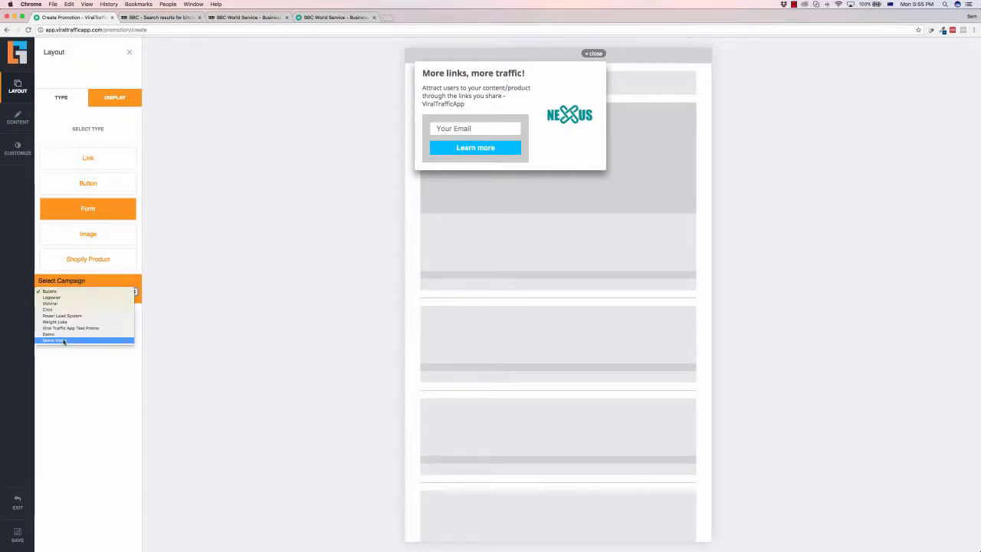
pyautogui.click(63, 342)
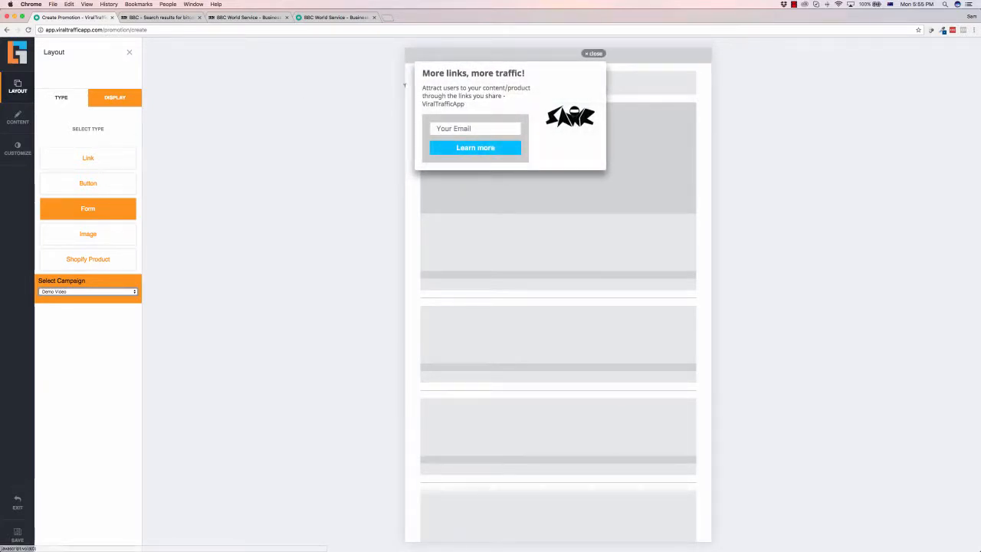
# Step: Replace the promotion's headline with "Earn with Bitcoin today!"
pyautogui.click(17, 116)
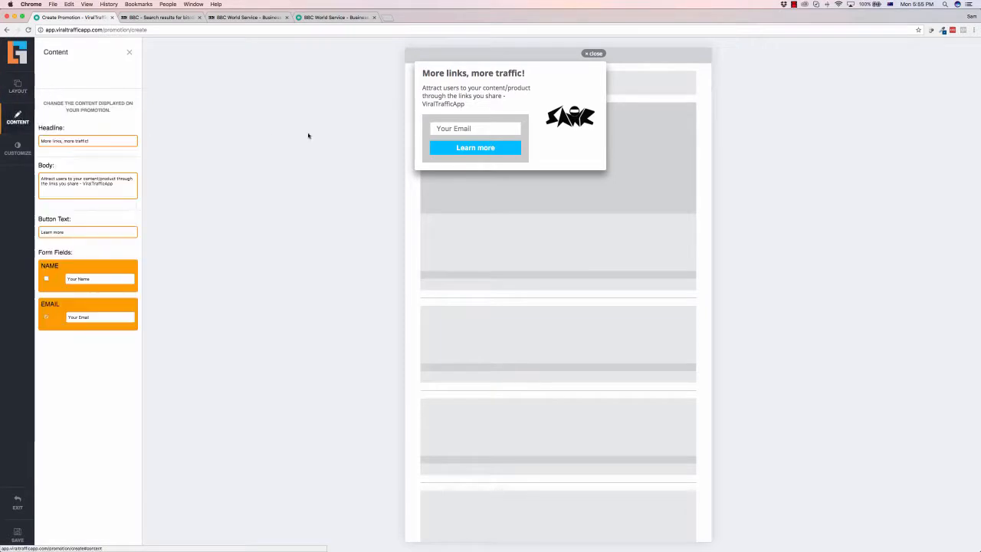
pyautogui.moveTo(93, 140); pyautogui.dragTo(23, 144)
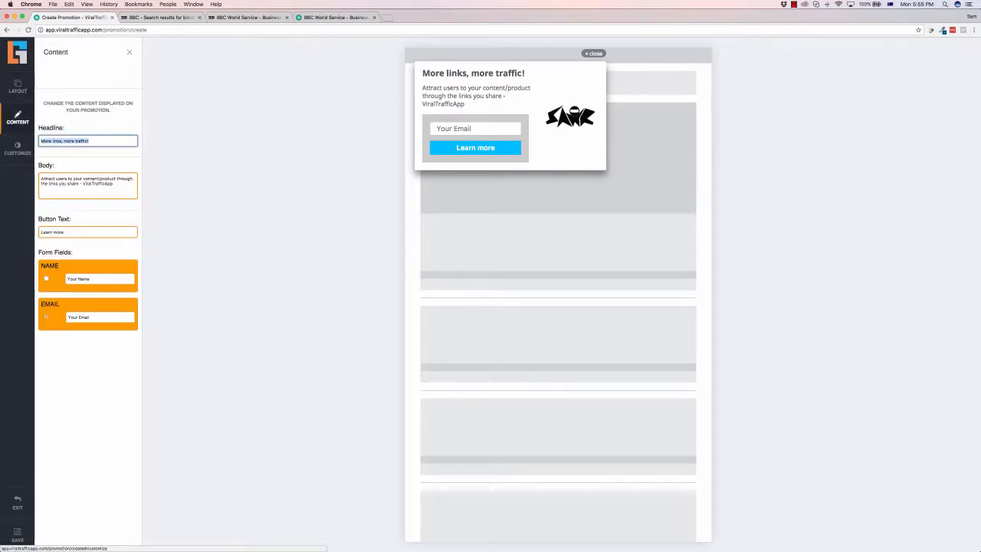
pyautogui.write('Ea')
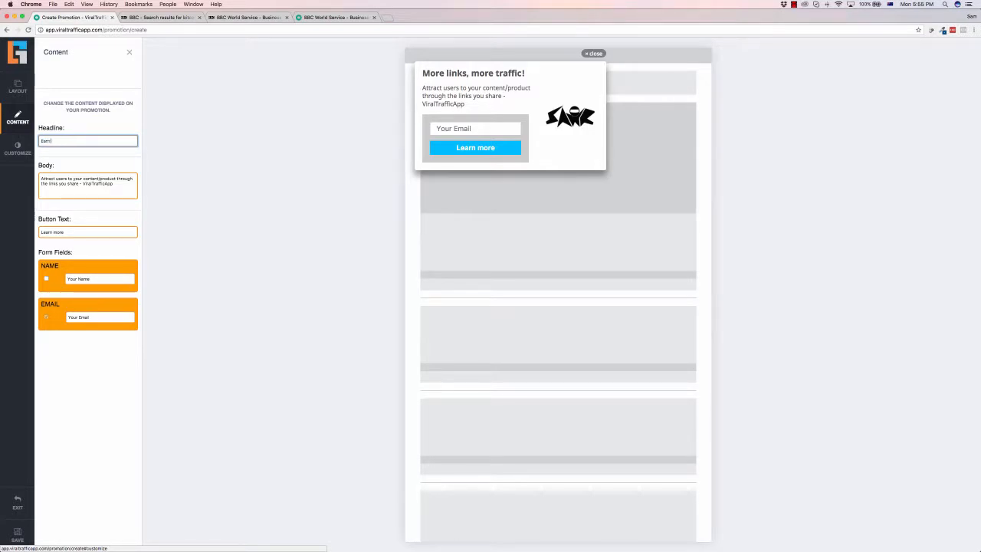
pyautogui.write('rn with Bitcoin today!')
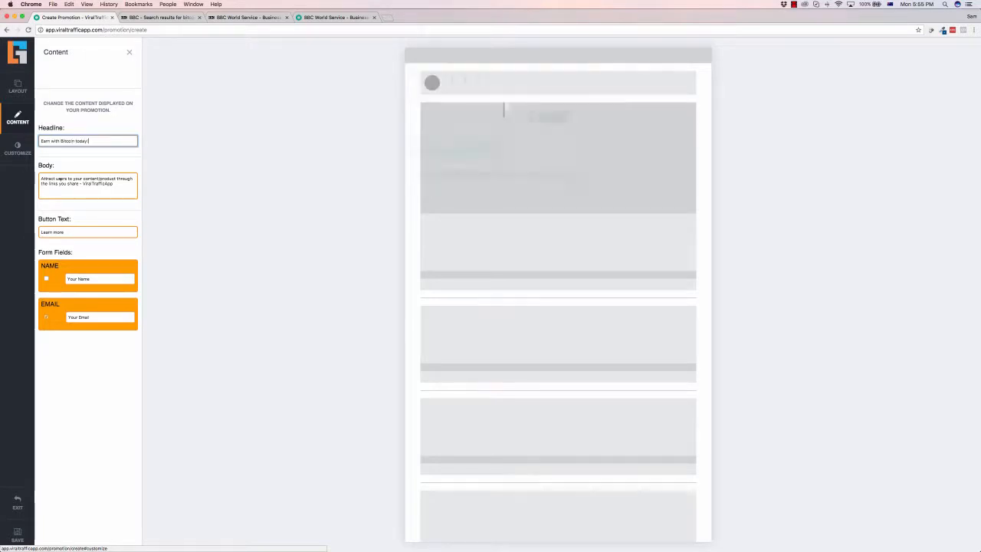
# Step: Replace the promotion's body text with "Subscribe to our daily newsletter with insider tips on how to trade bitcoin for profit."
pyautogui.moveTo(118, 184); pyautogui.dragTo(32, 179)
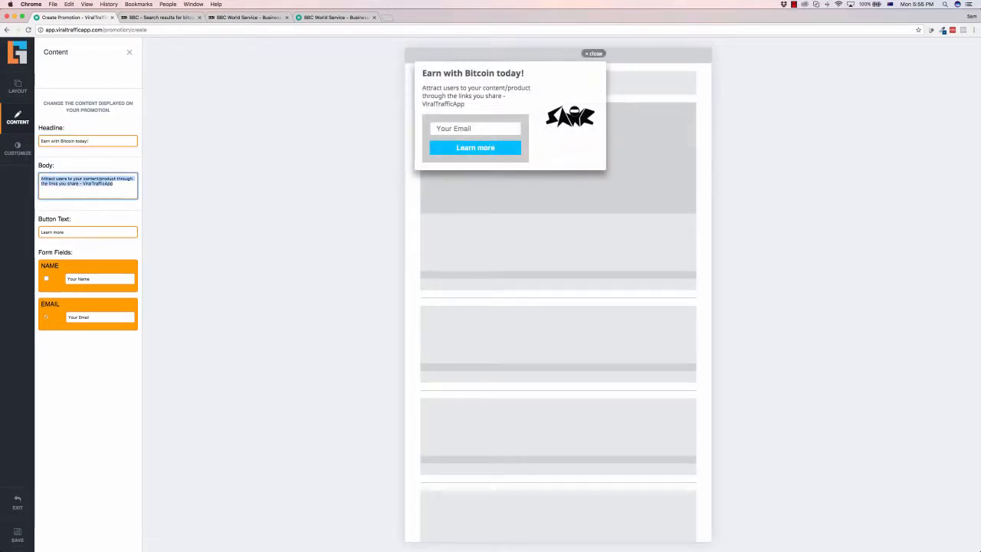
pyautogui.write('Subscribe to o')
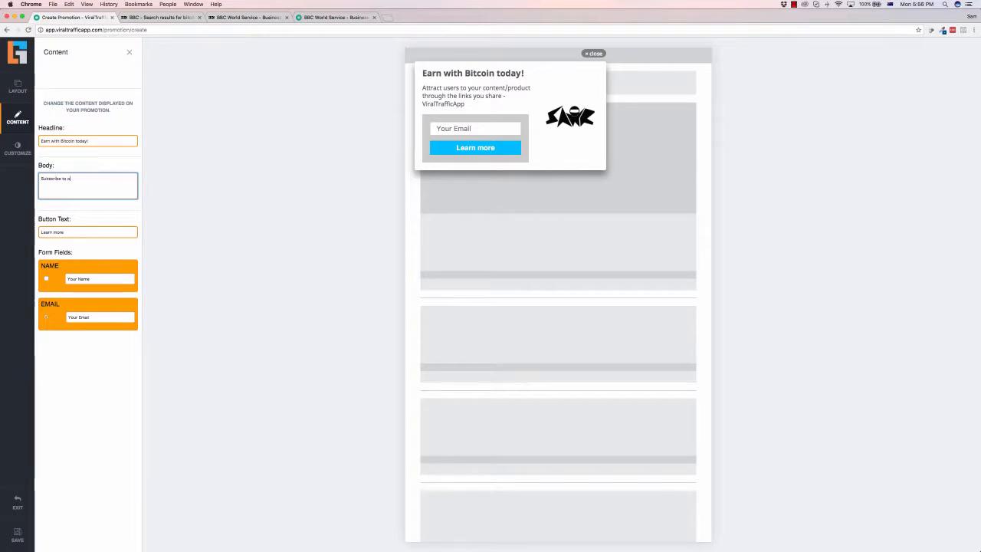
pyautogui.write('ur daily newsletter with insider')
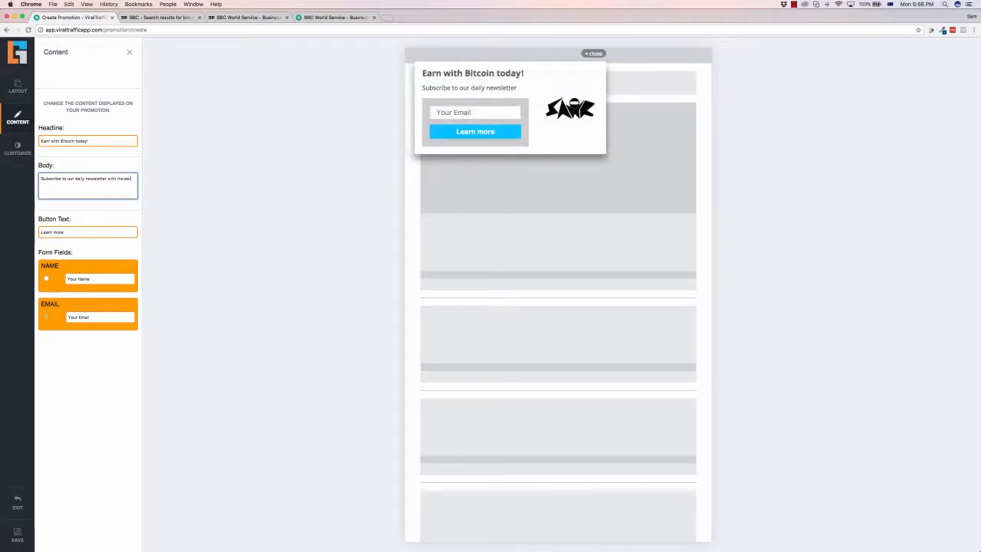
pyautogui.write(' tips on how')
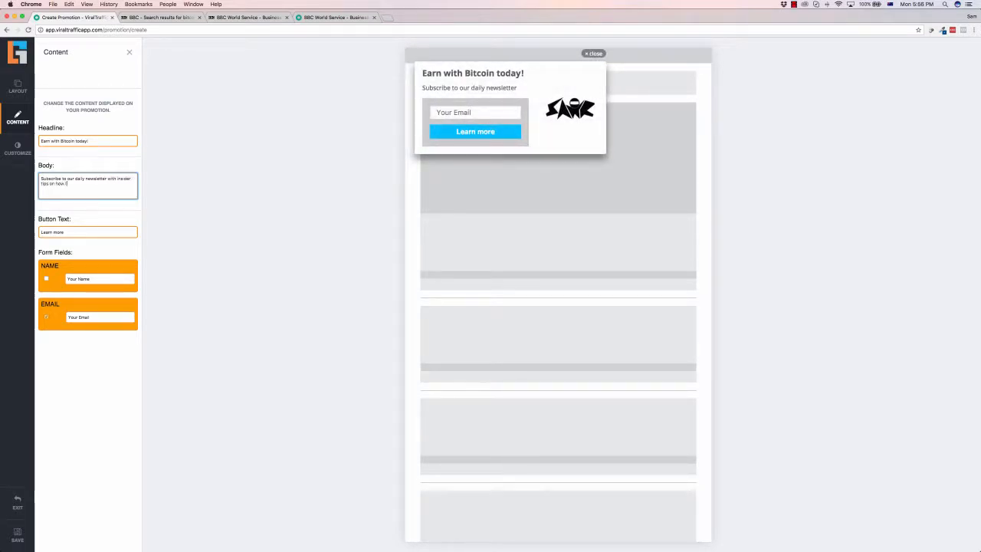
pyautogui.write(' to trade bitcoin for profit.')
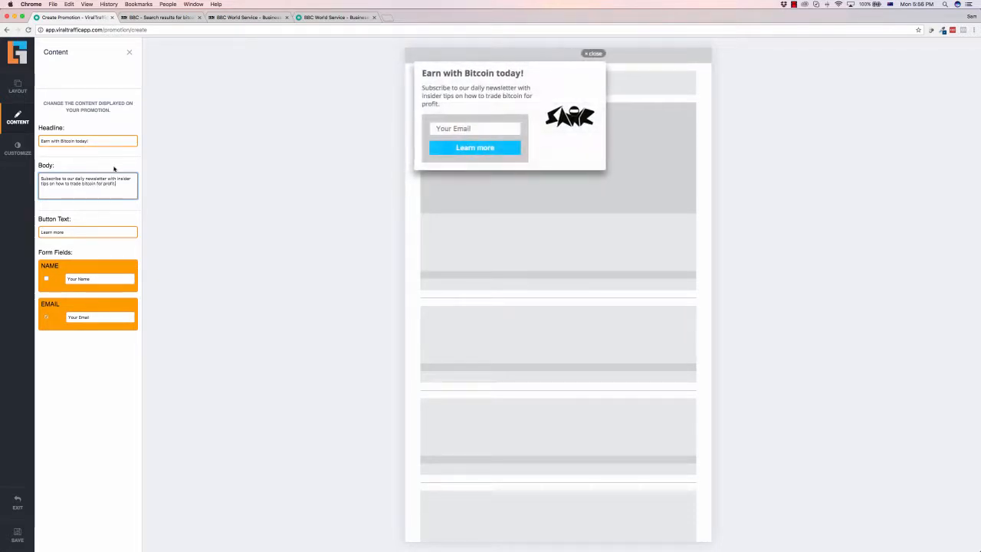
# Step: Change the promotion's button text to "Subscribe Now"
pyautogui.click(96, 230)
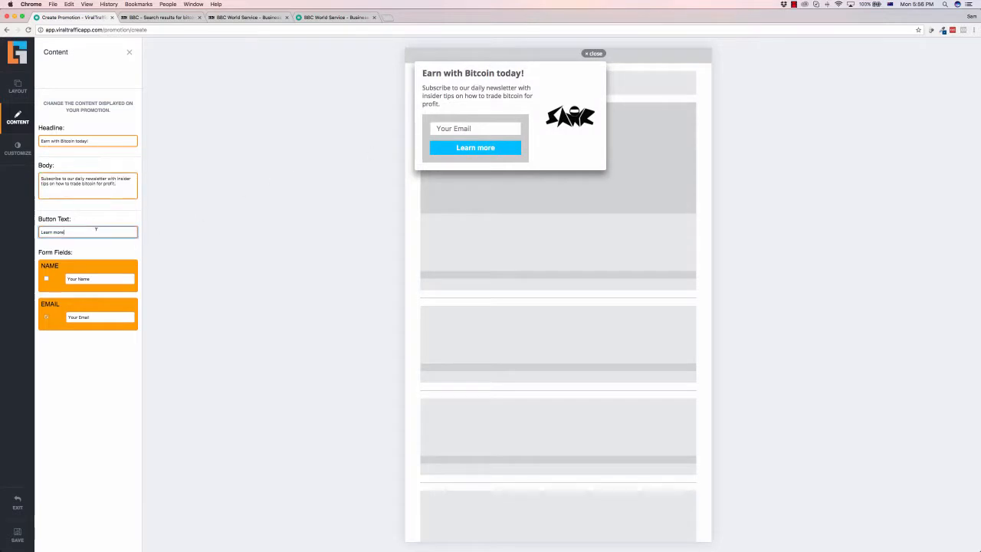
pyautogui.moveTo(96, 230); pyautogui.dragTo(32, 232)
pyautogui.write('Subscribe Now')
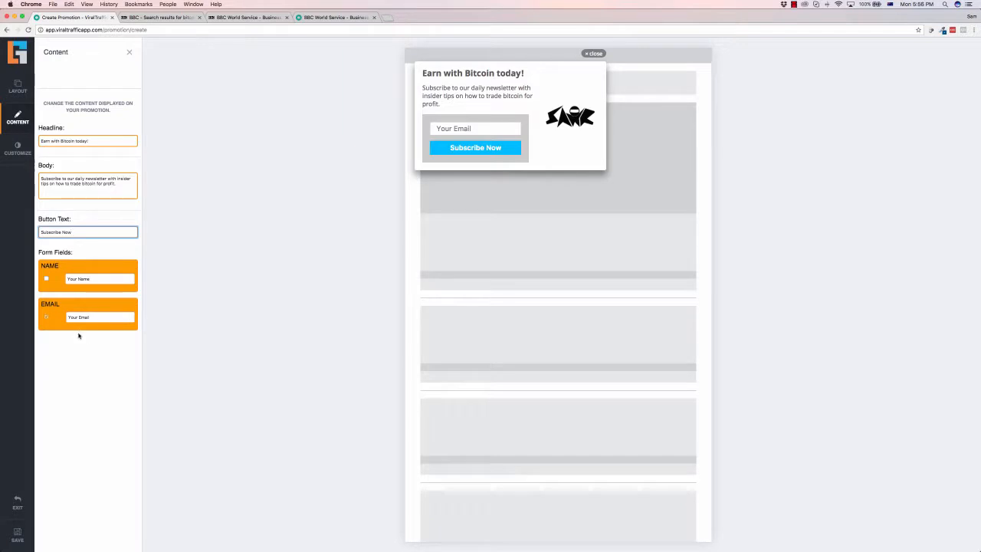
# Step: Customize the promotion's design by setting the button background to red, FF0000
pyautogui.click(17, 148)
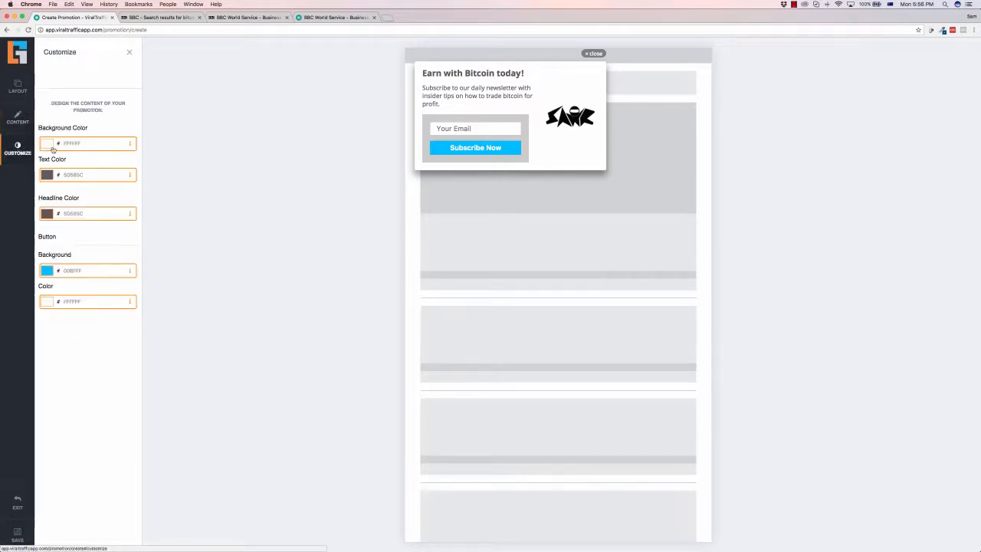
pyautogui.click(91, 174)
pyautogui.click(114, 123)
pyautogui.click(84, 270)
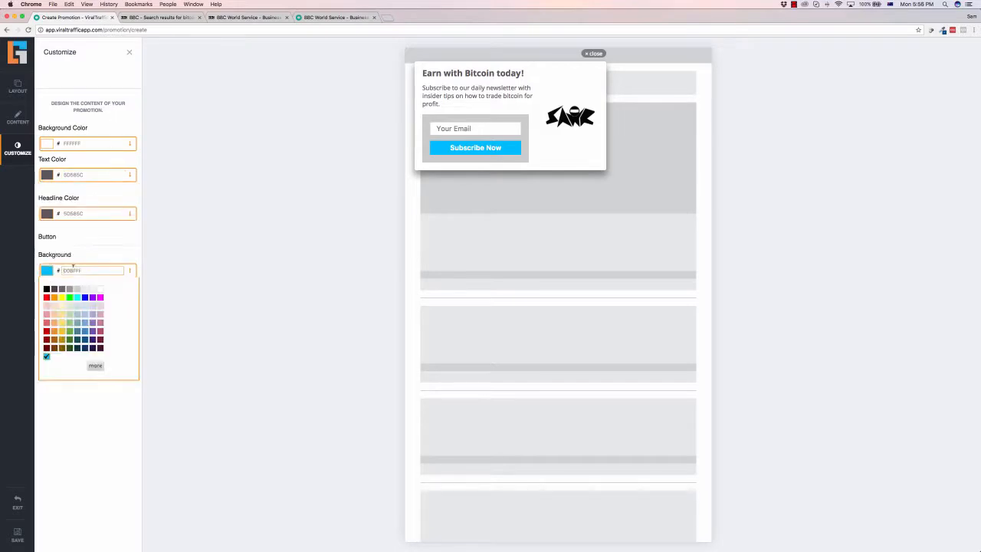
pyautogui.click(46, 297)
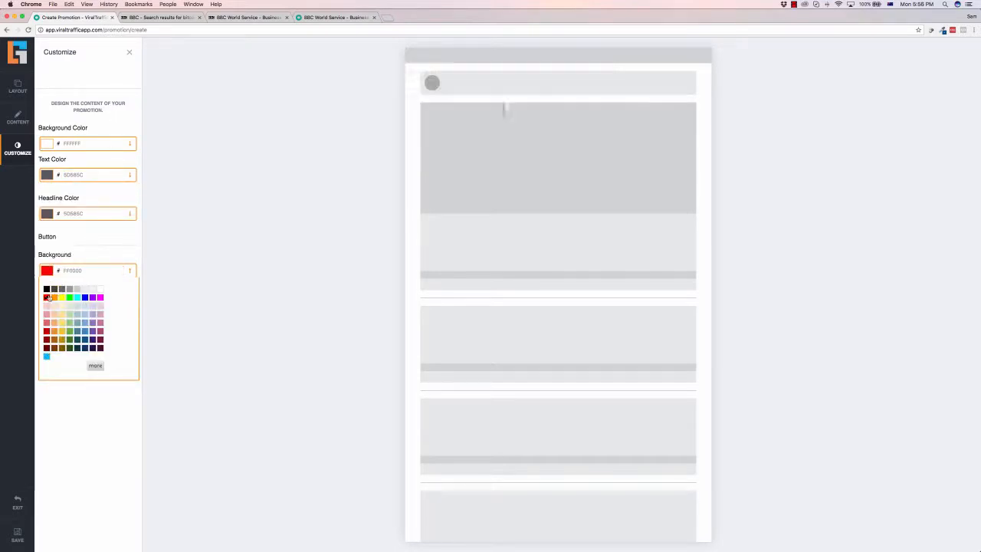
pyautogui.click(99, 245)
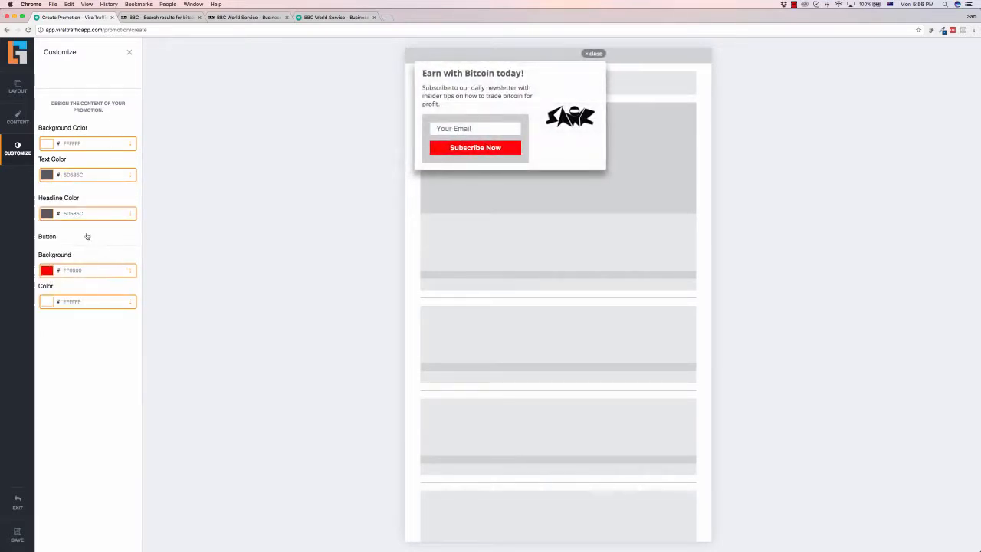
# Step: Save the form promotion and open the Links page
pyautogui.click(23, 539)
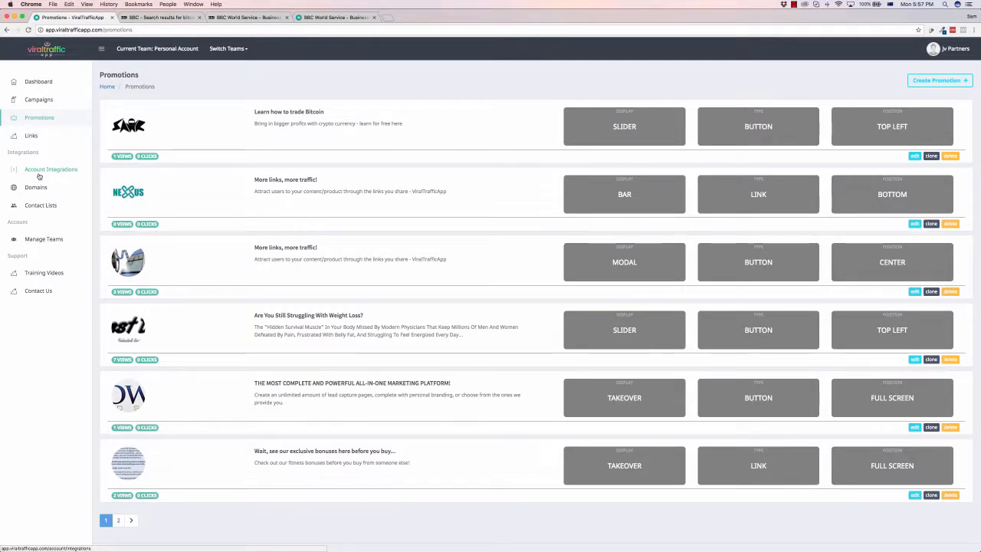
pyautogui.scroll(-1, 32, 137)
pyautogui.click(33, 136)
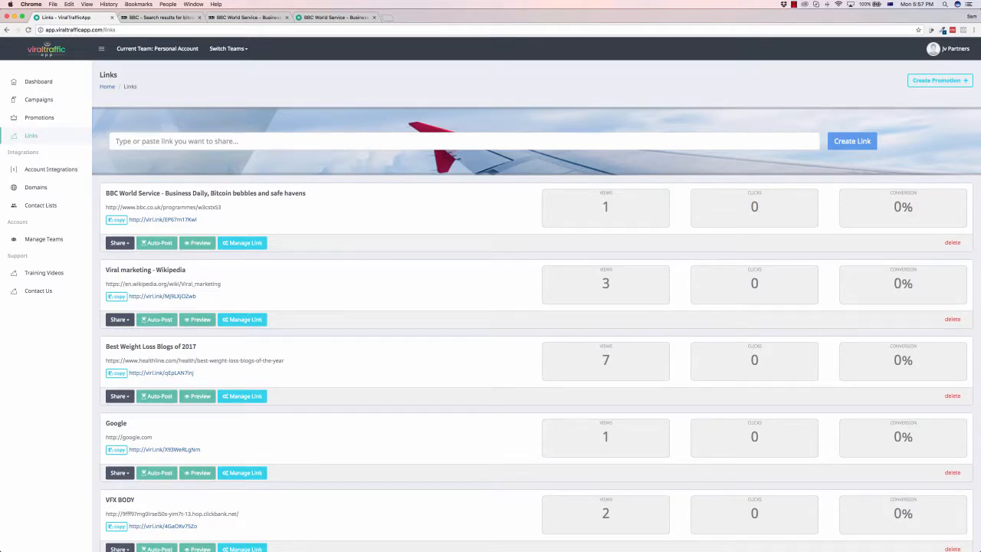
# Step: From the BBC Bitcoin search results, open "Bitcoin peaks above $5,000 for first time" and copy the article's web address
pyautogui.click(257, 16)
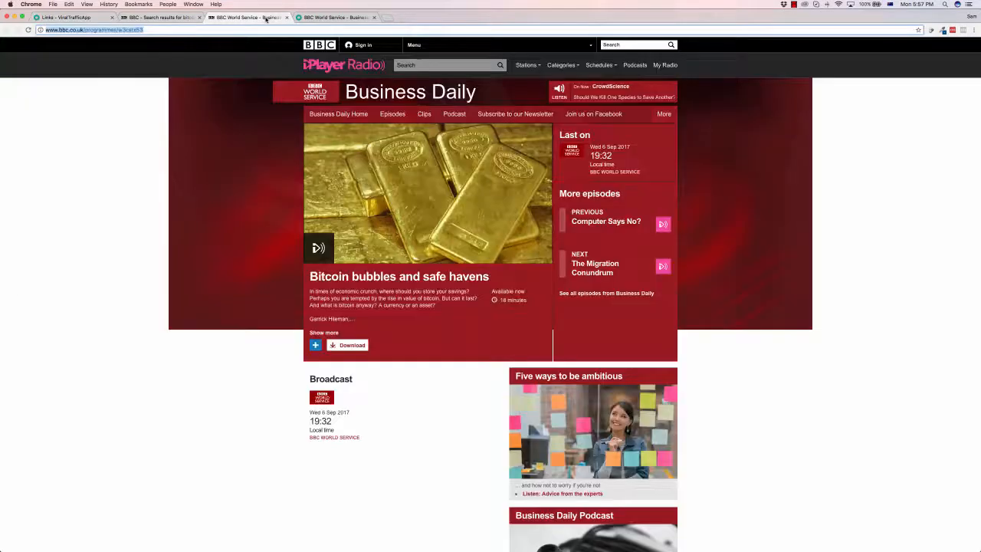
pyautogui.click(177, 17)
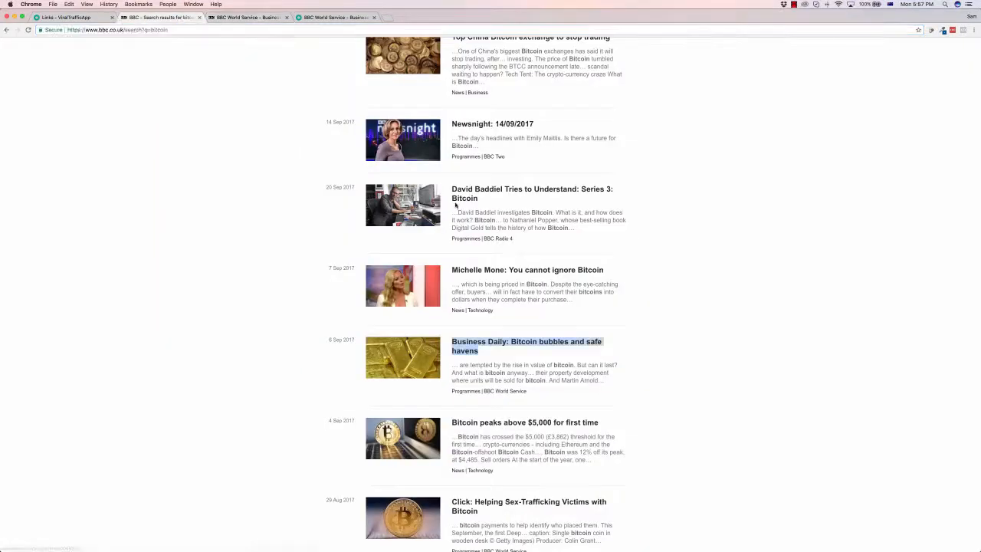
pyautogui.scroll(-3, 455, 207)
pyautogui.click(504, 293)
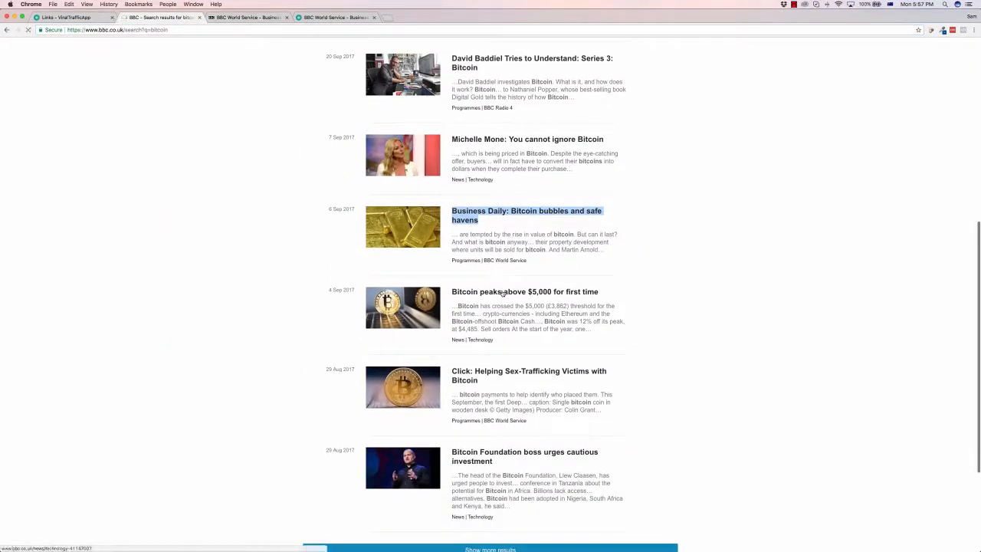
pyautogui.click(175, 29)
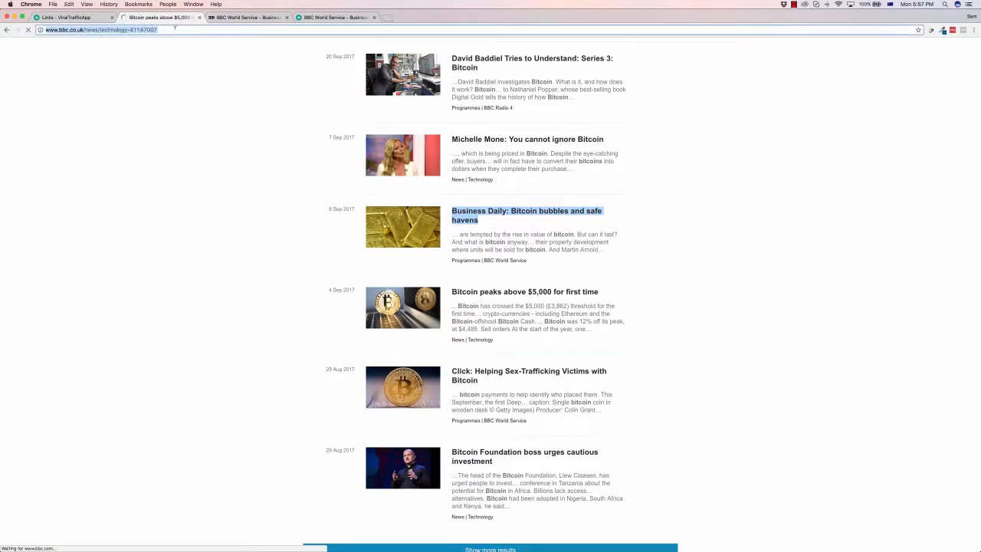
pyautogui.rightClick(137, 31)
pyautogui.click(149, 38)
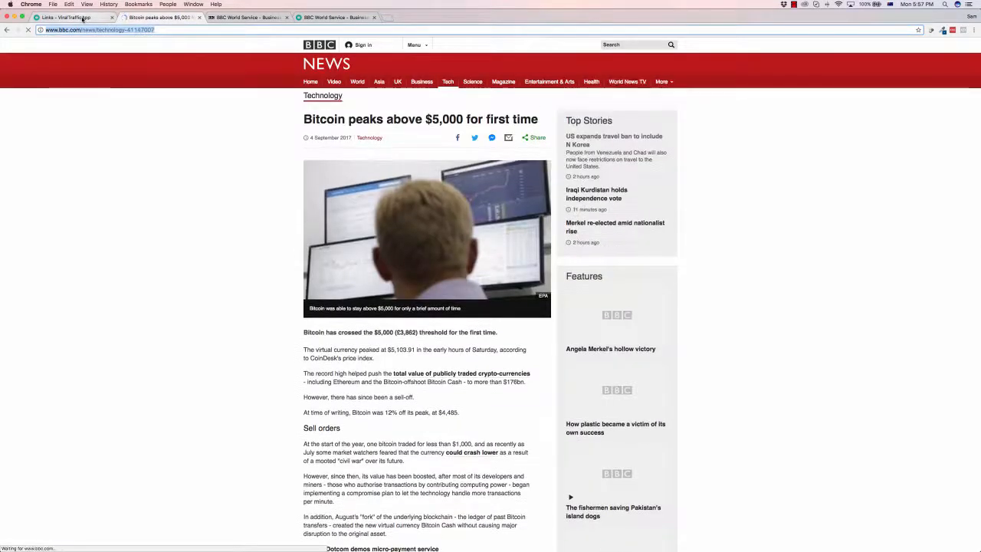
pyautogui.click(83, 19)
pyautogui.click(161, 141)
pyautogui.press('super+v')
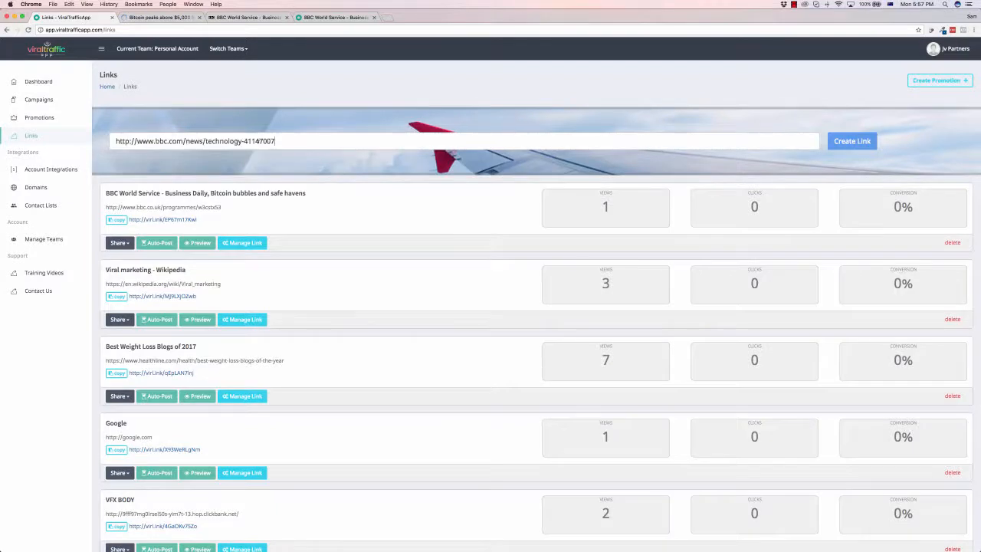
pyautogui.click(857, 141)
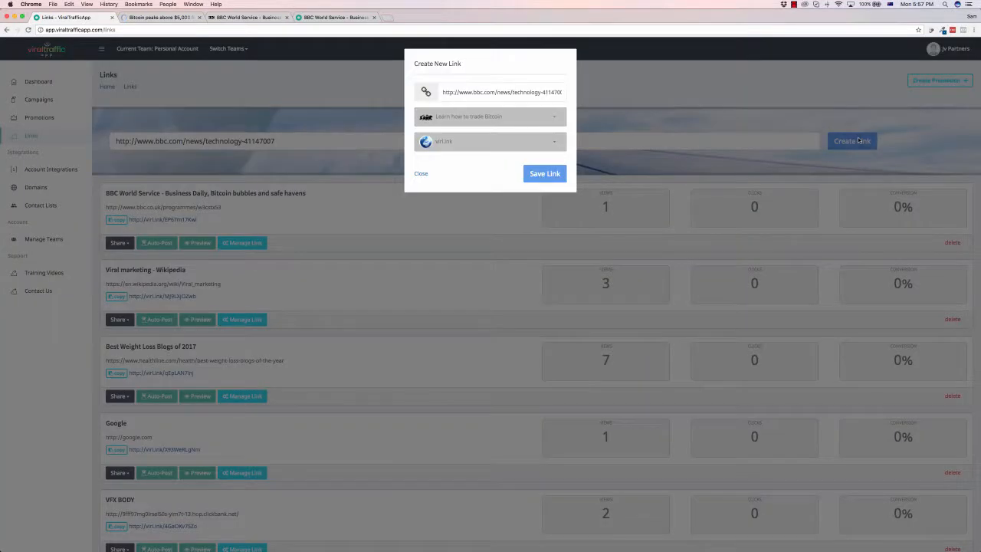
# Step: Assign the "Learn how to trade Bitcoin" promotion and the virl.ink domain to the new link, and save it
pyautogui.click(474, 117)
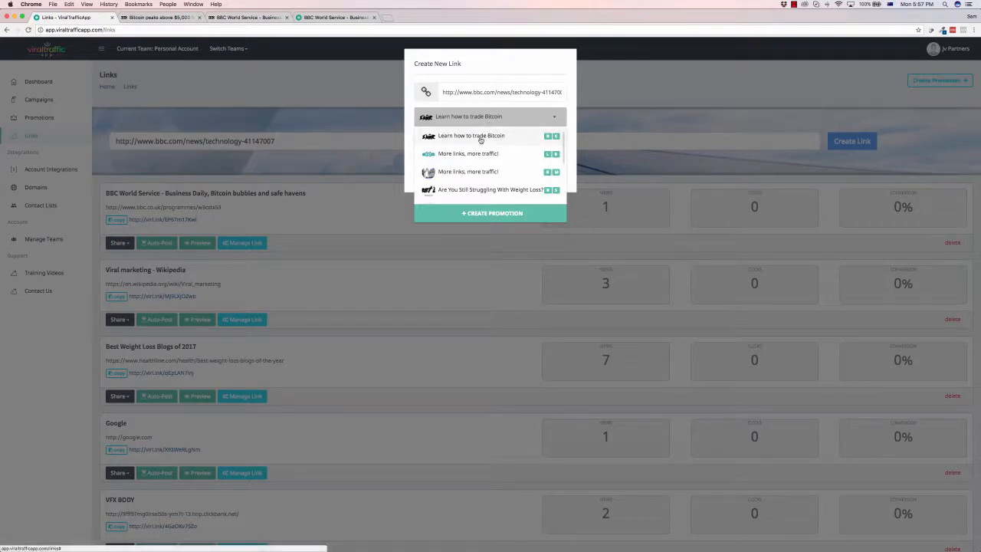
pyautogui.scroll(-3, 480, 141)
pyautogui.scroll(3, 475, 138)
pyautogui.click(467, 135)
pyautogui.click(495, 145)
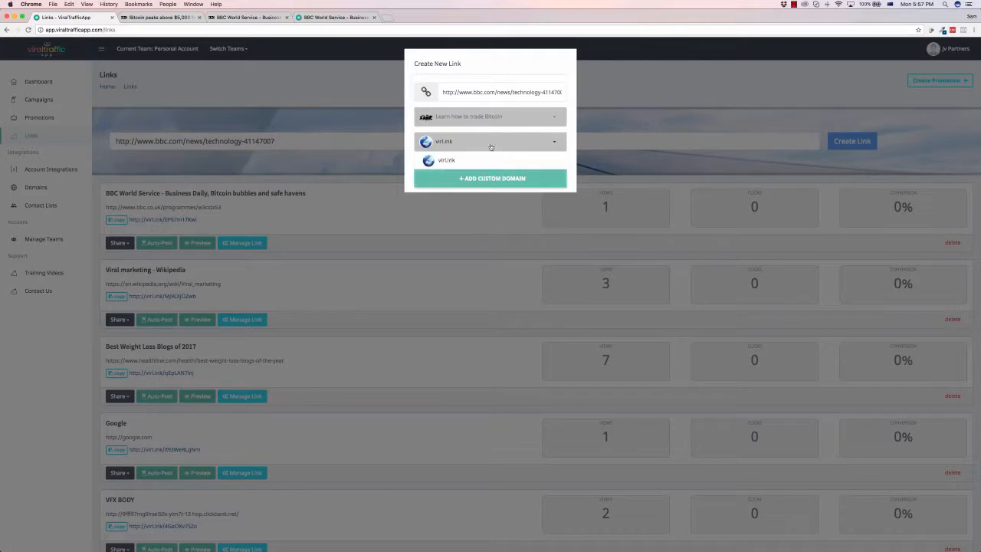
pyautogui.click(452, 161)
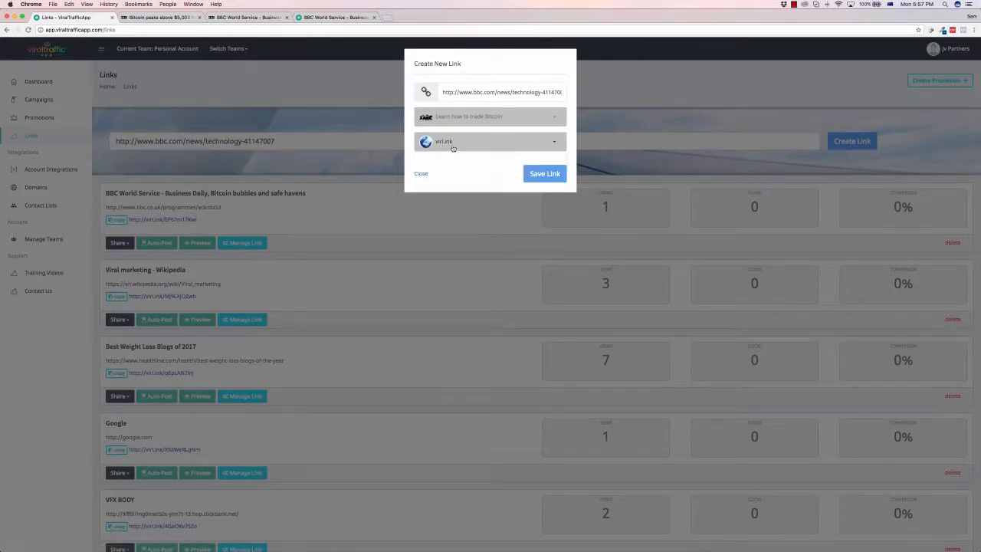
pyautogui.click(534, 173)
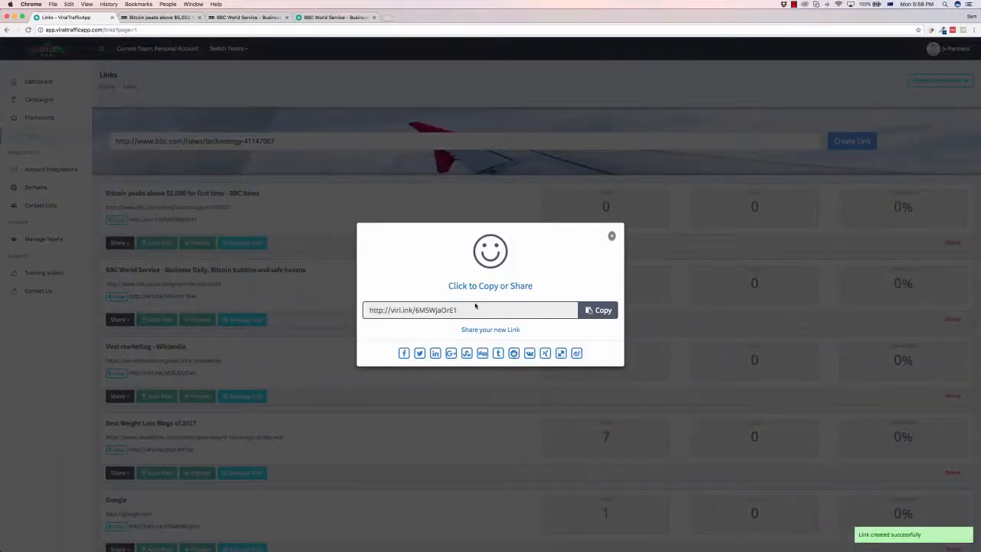
# Step: Copy the new short link and open it in a new tab to check the promotion on the BBC article
pyautogui.moveTo(475, 307); pyautogui.dragTo(367, 310)
pyautogui.rightClick(392, 311)
pyautogui.click(433, 325)
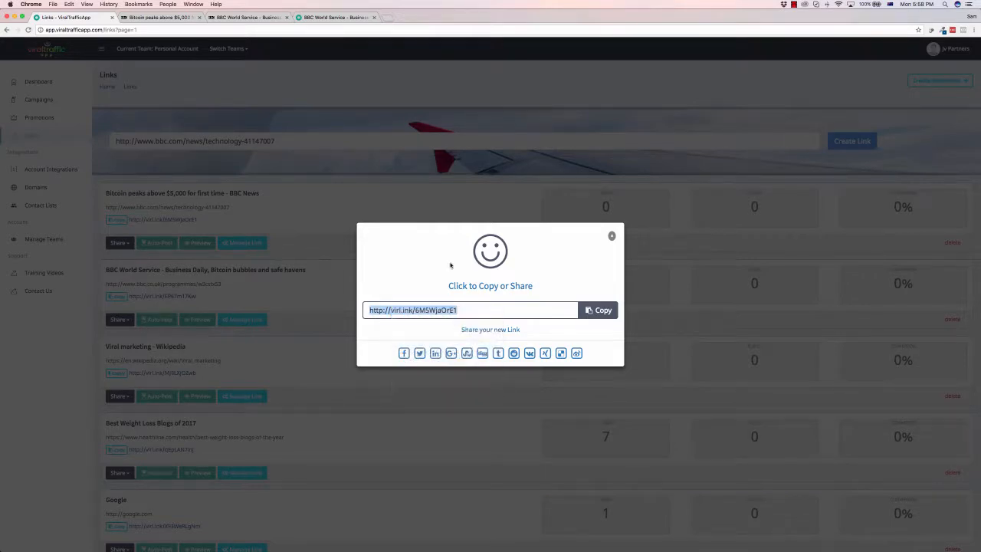
pyautogui.click(387, 18)
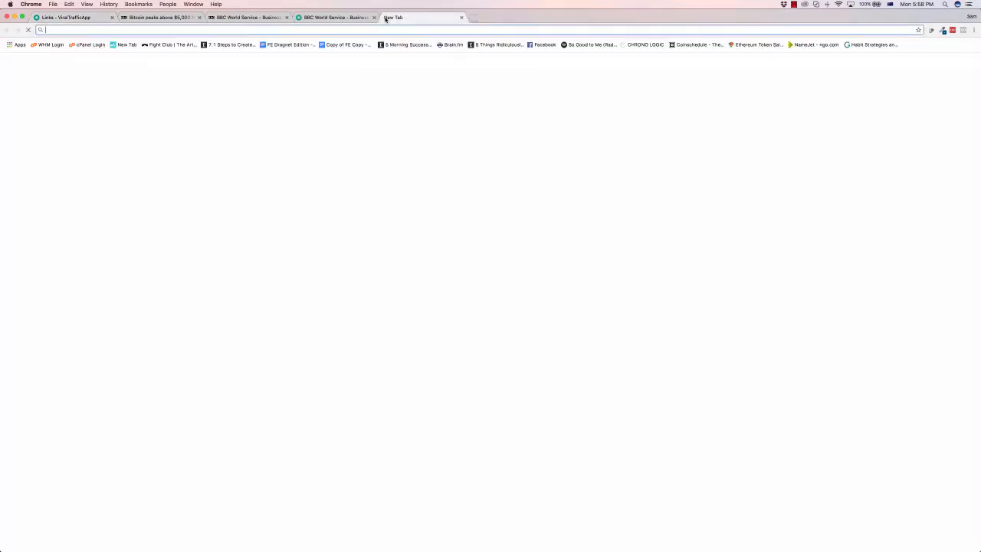
pyautogui.press('super+v')
pyautogui.press('Return')
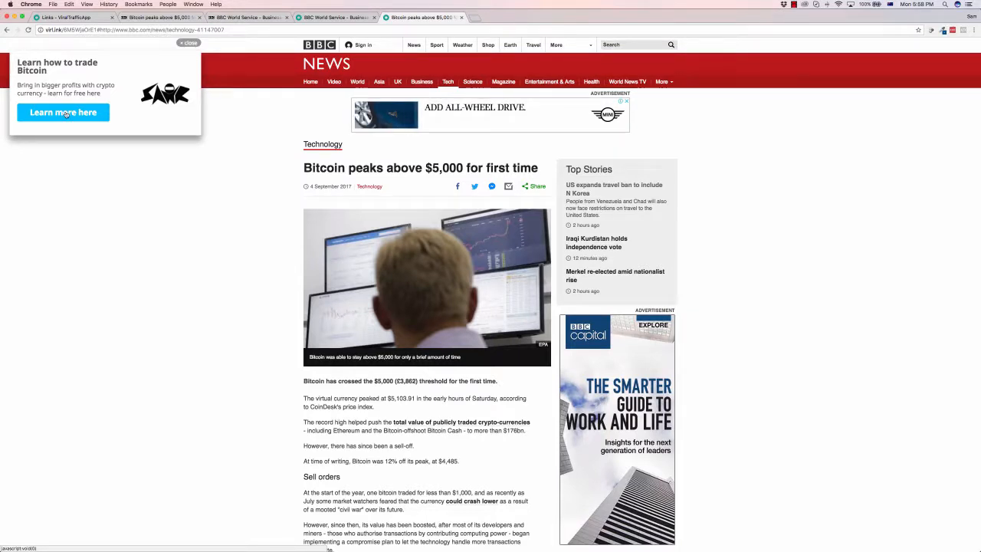
# Step: Dismiss the new link's share dialog, and view the Account Integrations and Domains pages
pyautogui.click(67, 18)
pyautogui.click(612, 235)
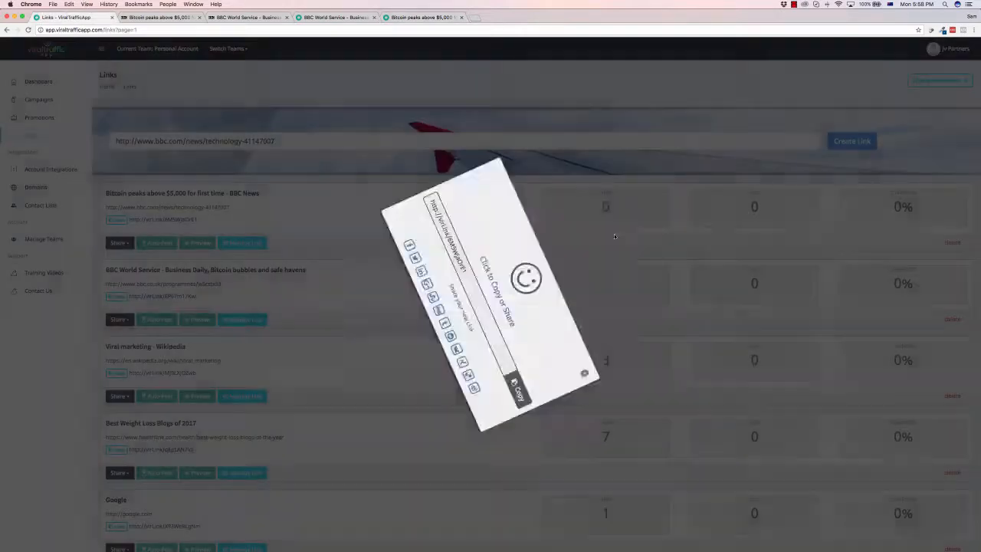
pyautogui.click(46, 171)
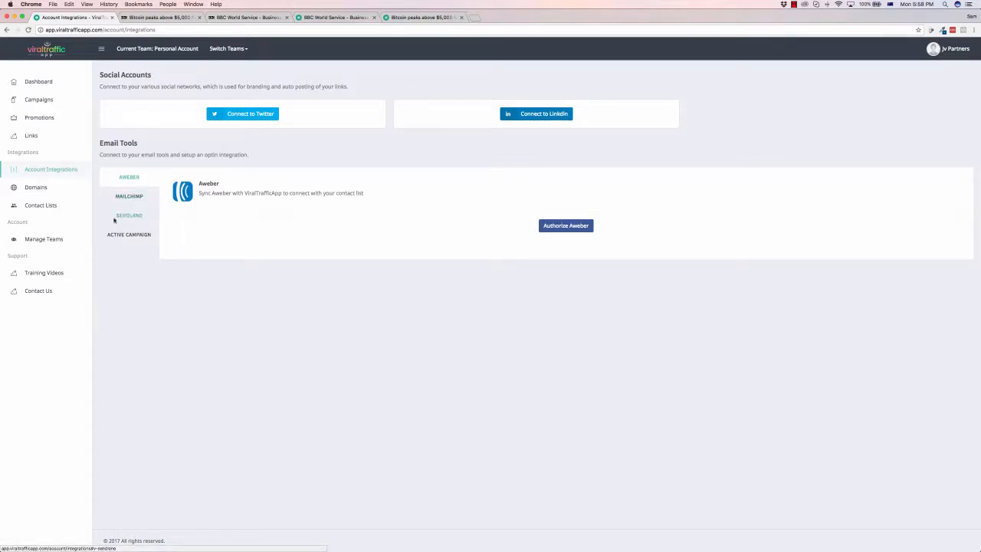
pyautogui.click(39, 188)
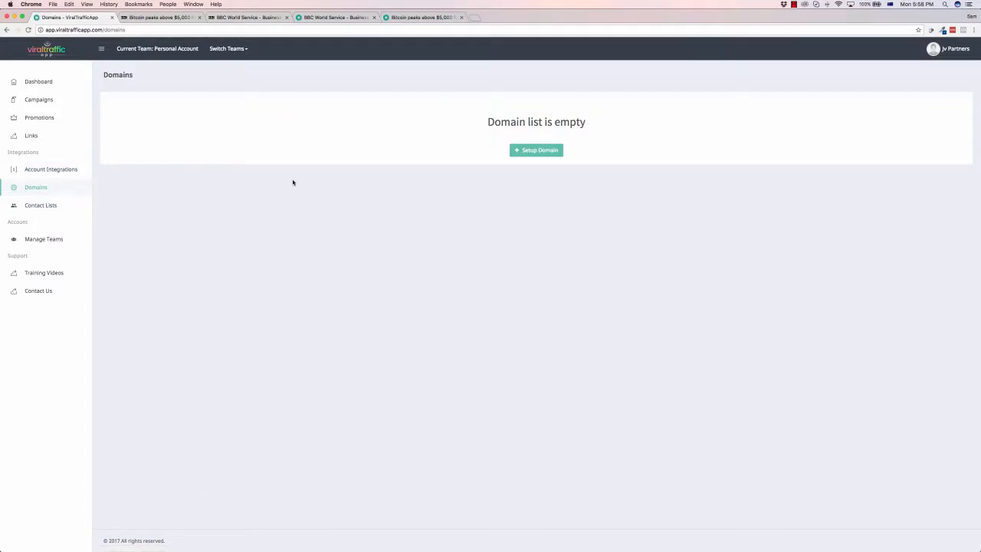
# Step: Return to the Links page and open the auto-post schedule for the "Bitcoin peaks above $5,000" link
pyautogui.click(31, 135)
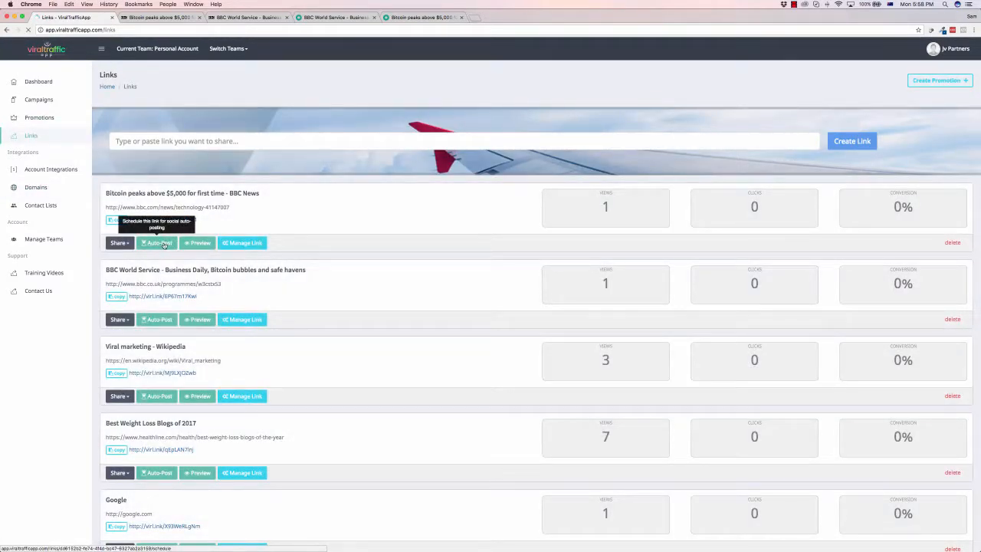
pyautogui.click(163, 244)
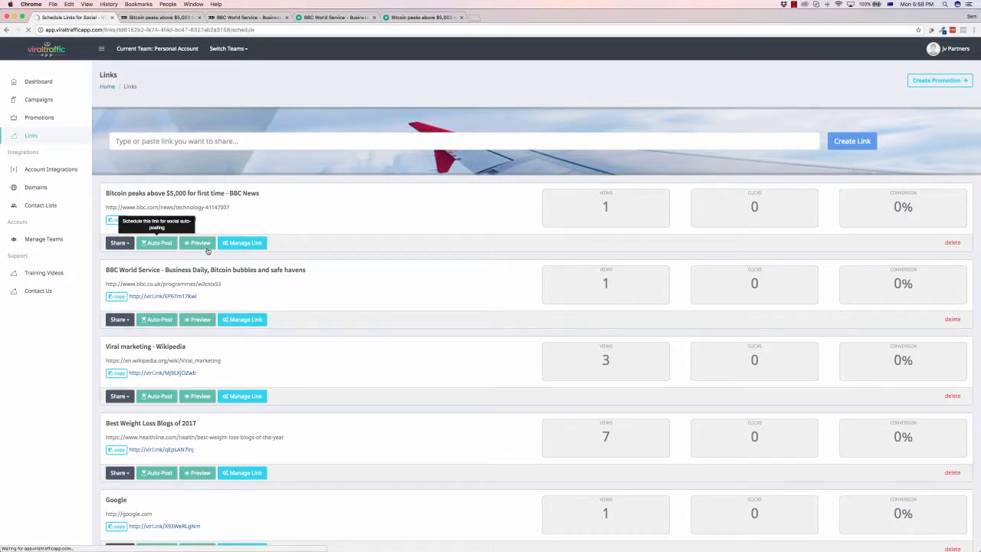